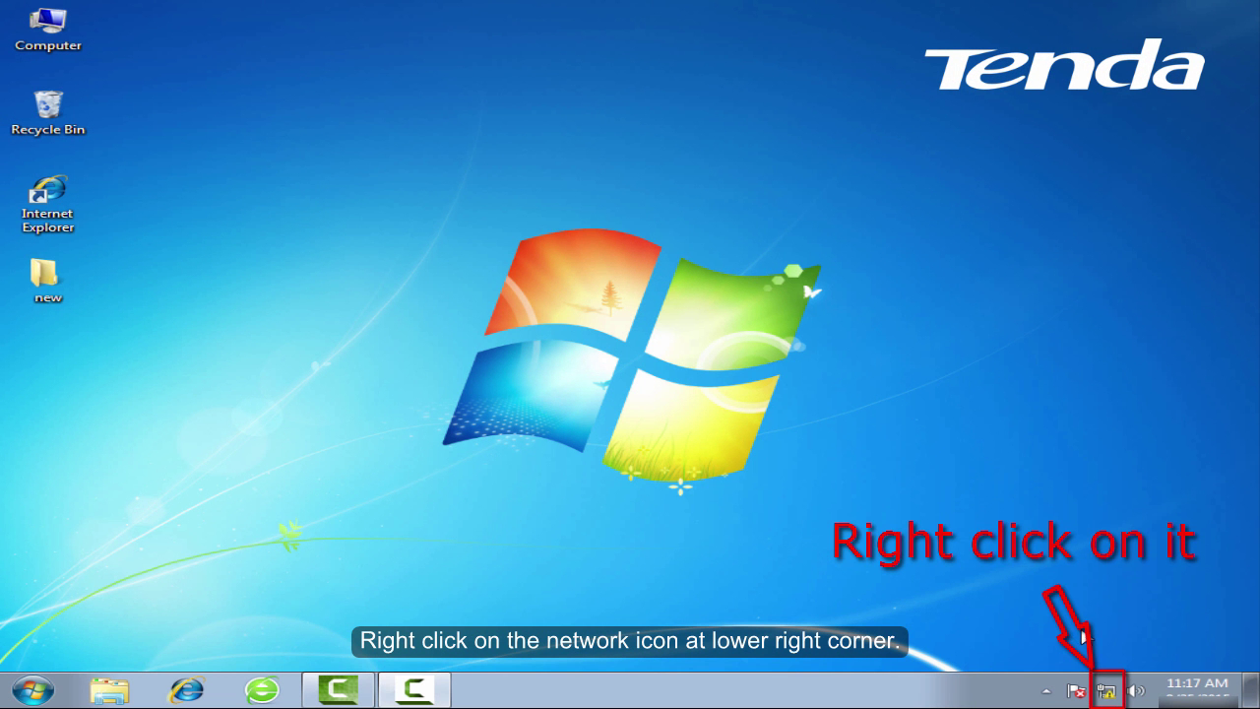
Step: Open Network Connections from the tray icon via Network and Sharing Center's adapter settings
right_click(1105, 691)
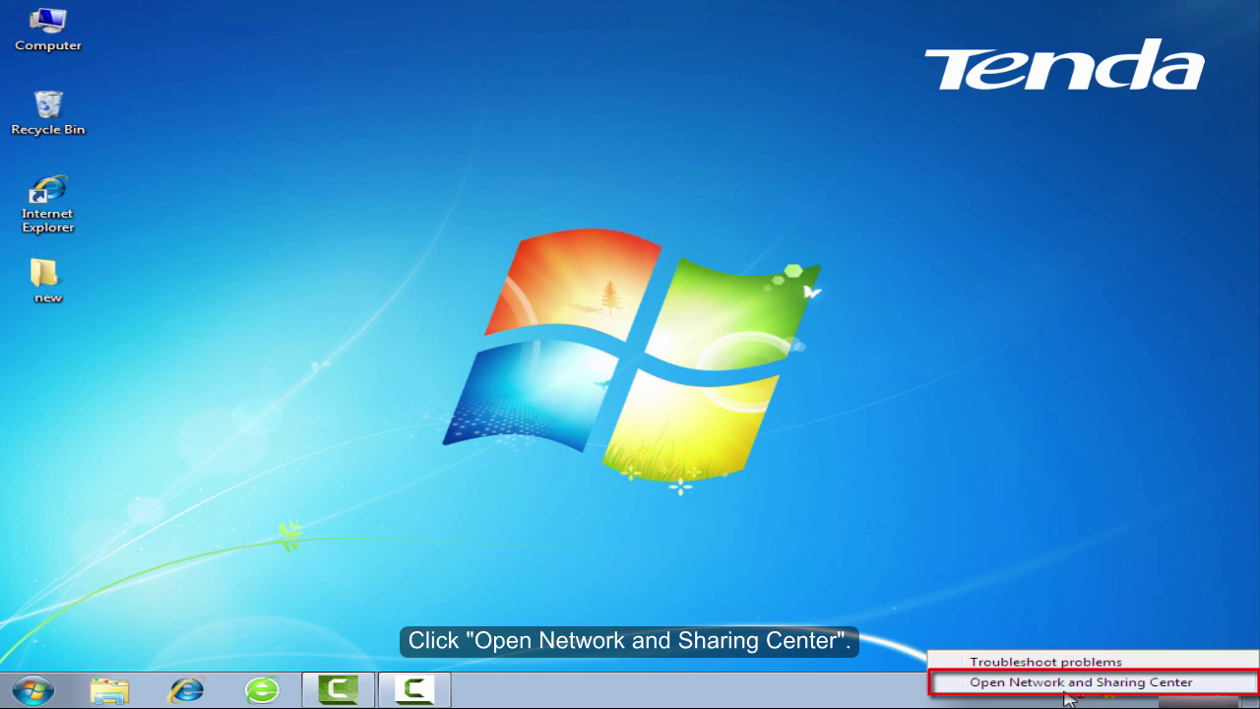
left_click(1064, 689)
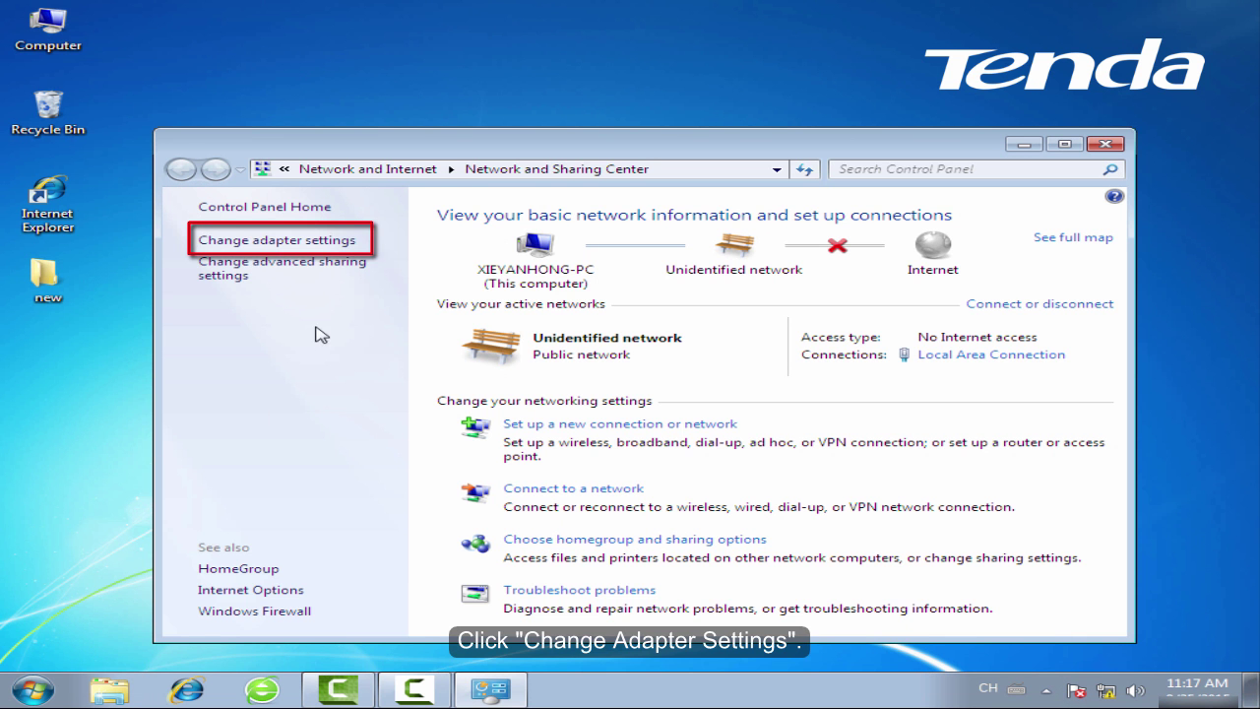
left_click(298, 245)
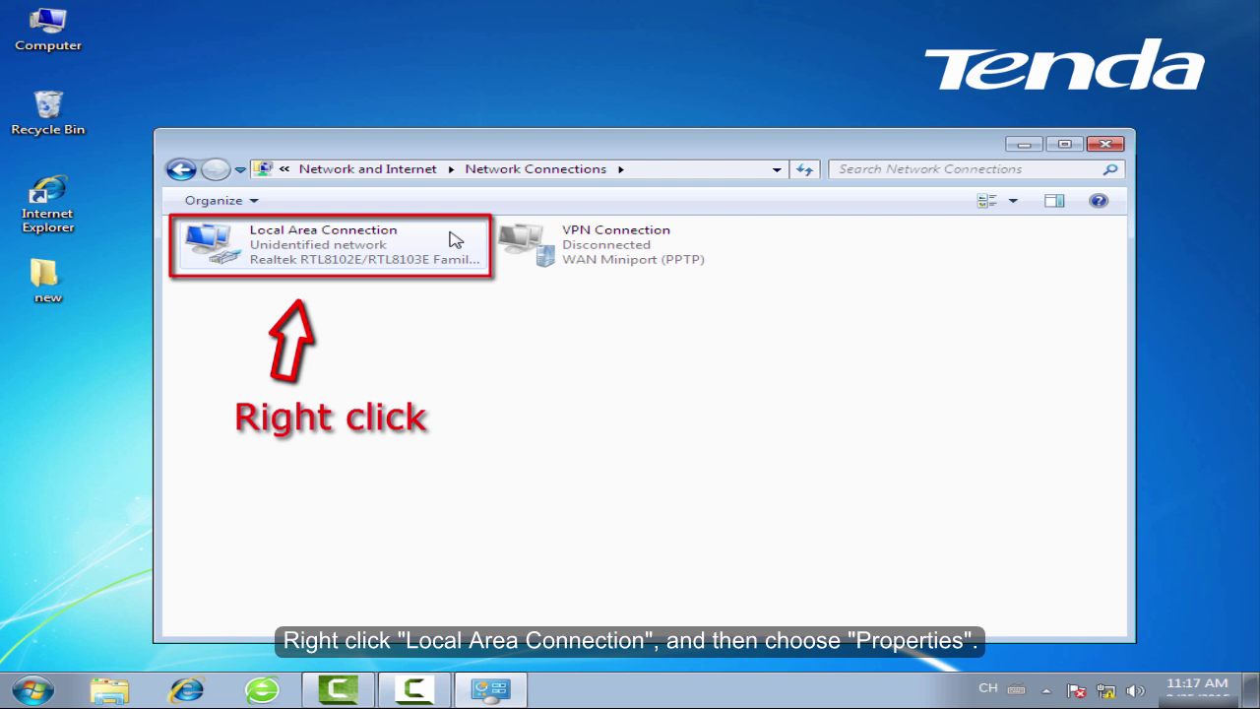
Step: Open the Local Area Connection properties, review its items, and close the dialog
right_click(413, 258)
right_click(426, 243)
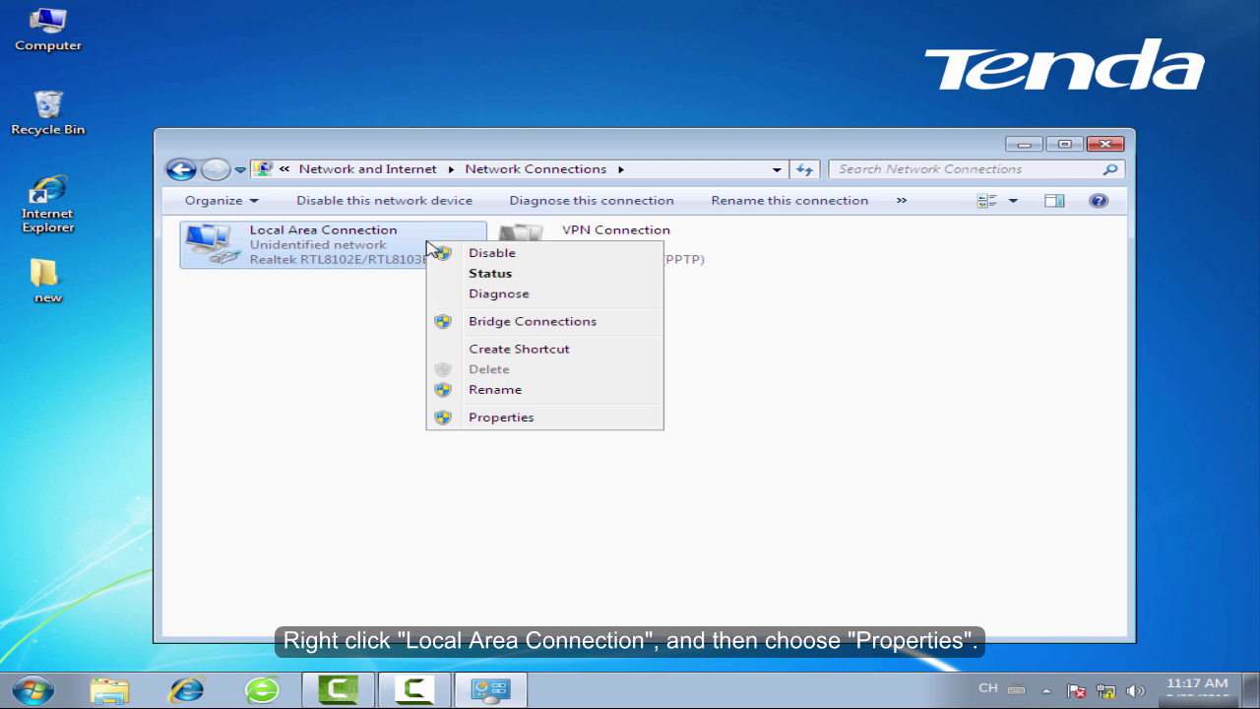
left_click(546, 421)
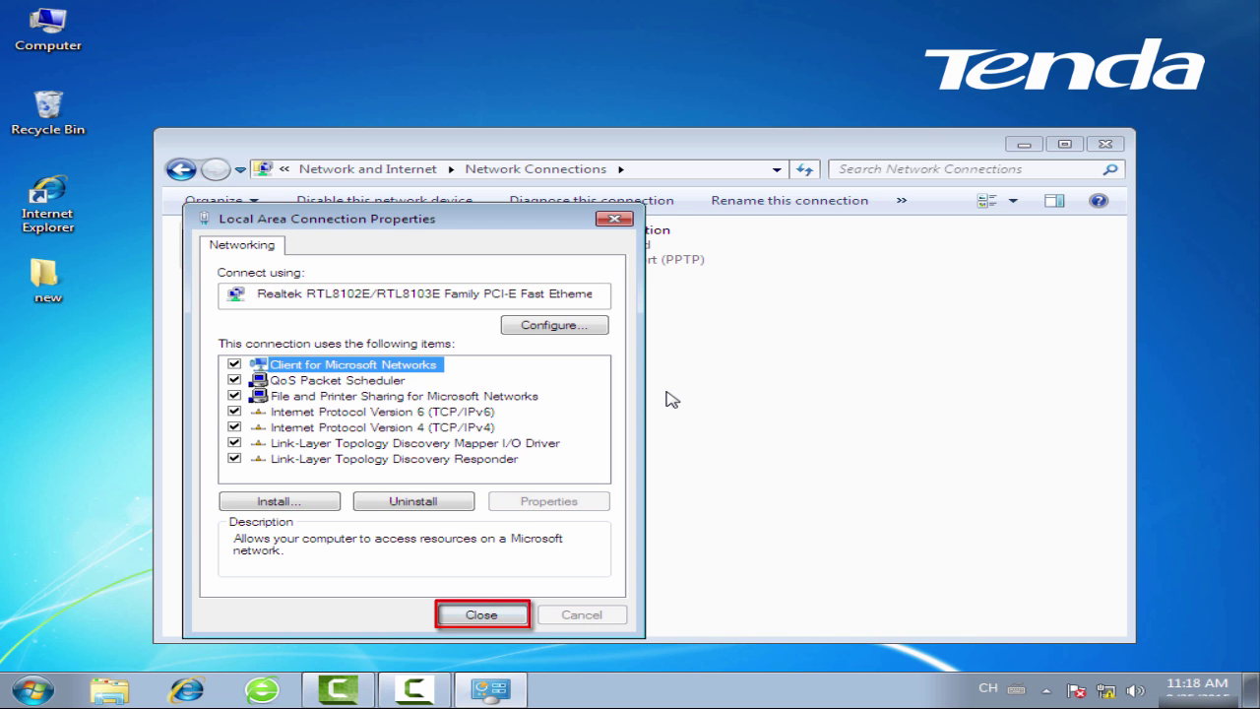
key("Return")
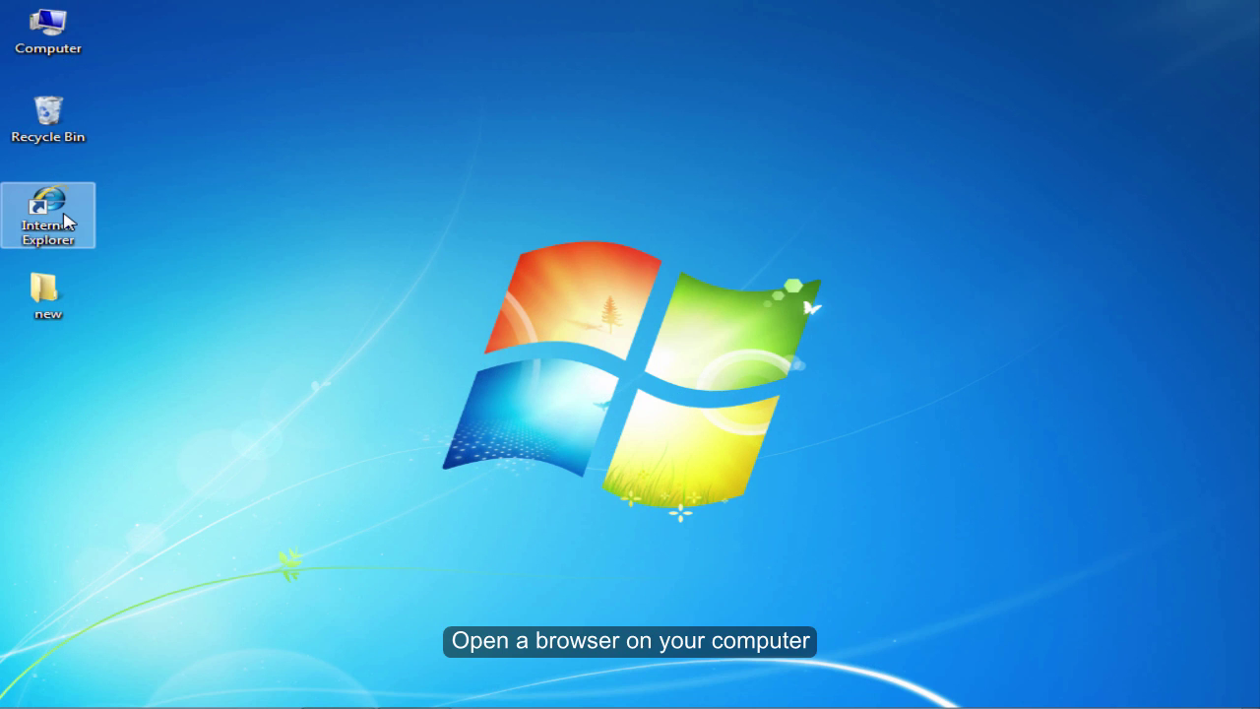
Step: Launch Internet Explorer and begin entering 192.168.0.1 in the address bar
left_click(63, 214)
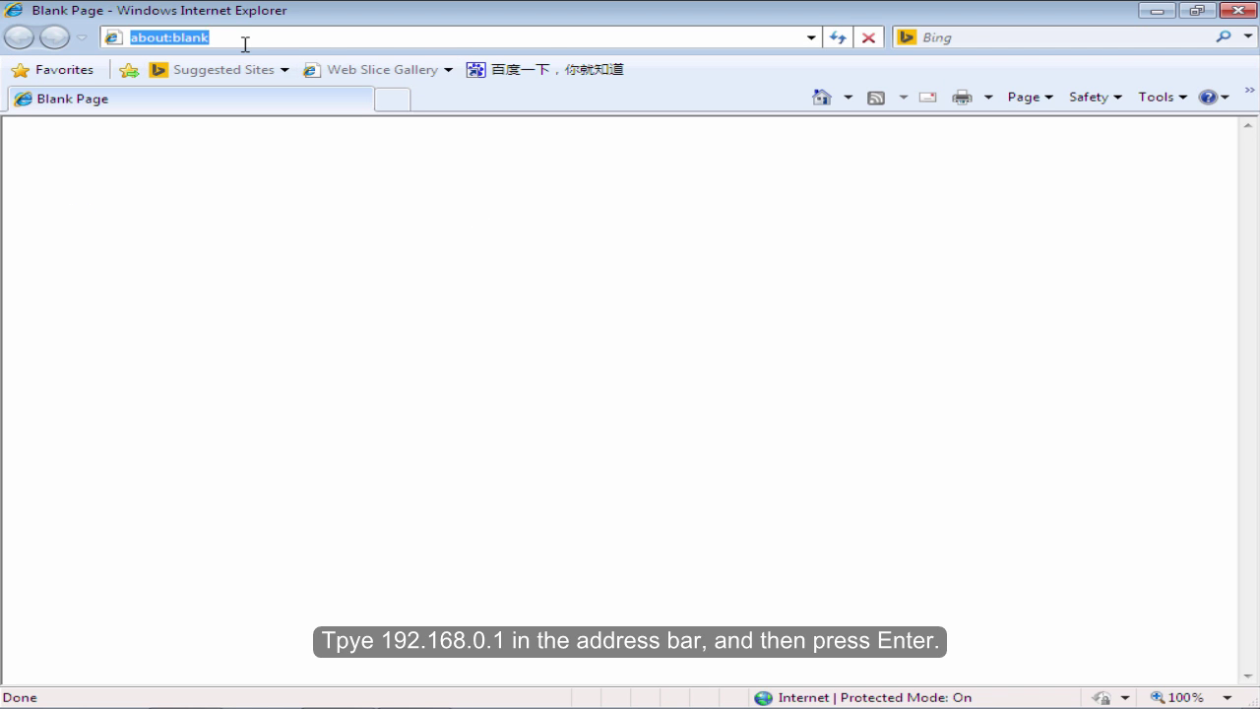
key("BackSpace")
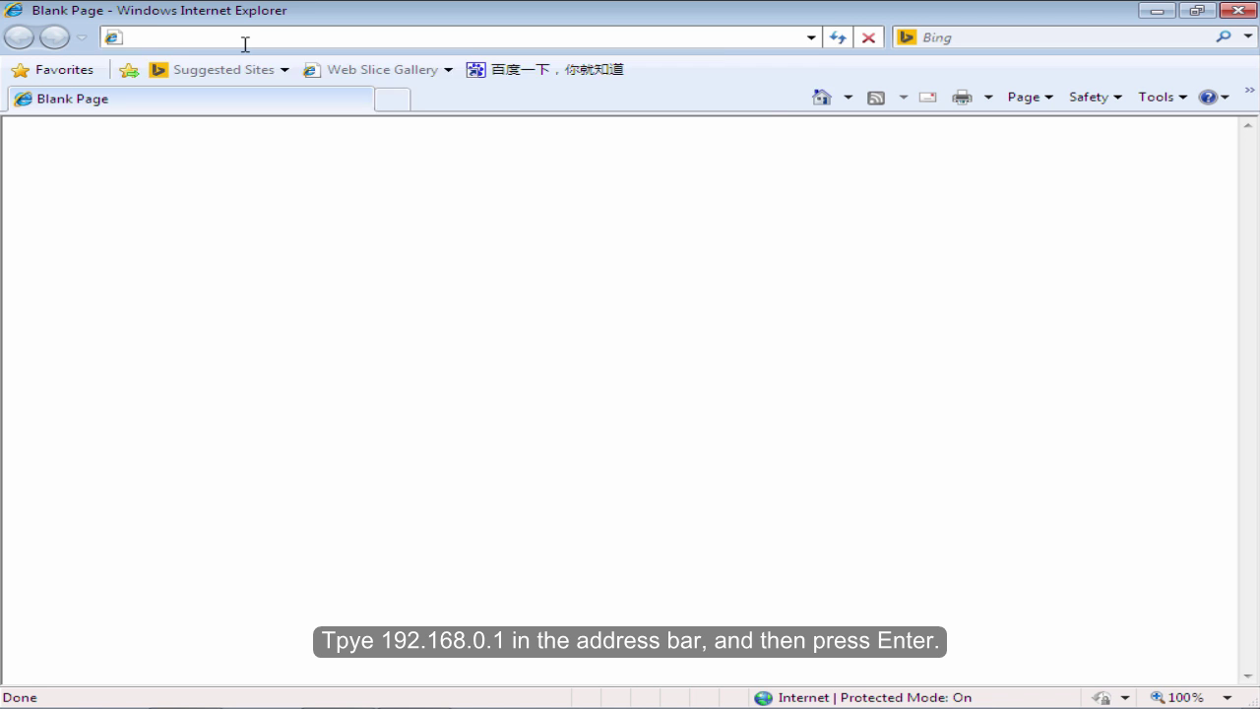
type("192.168")
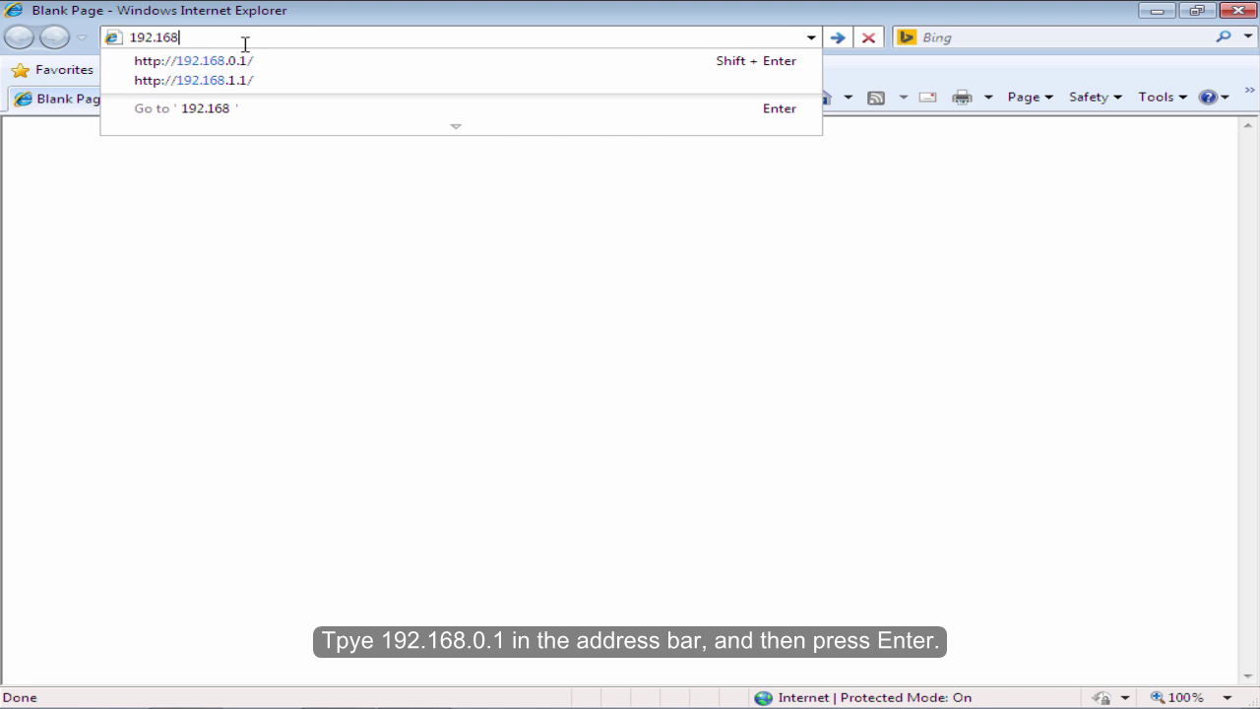
type(".0.1")
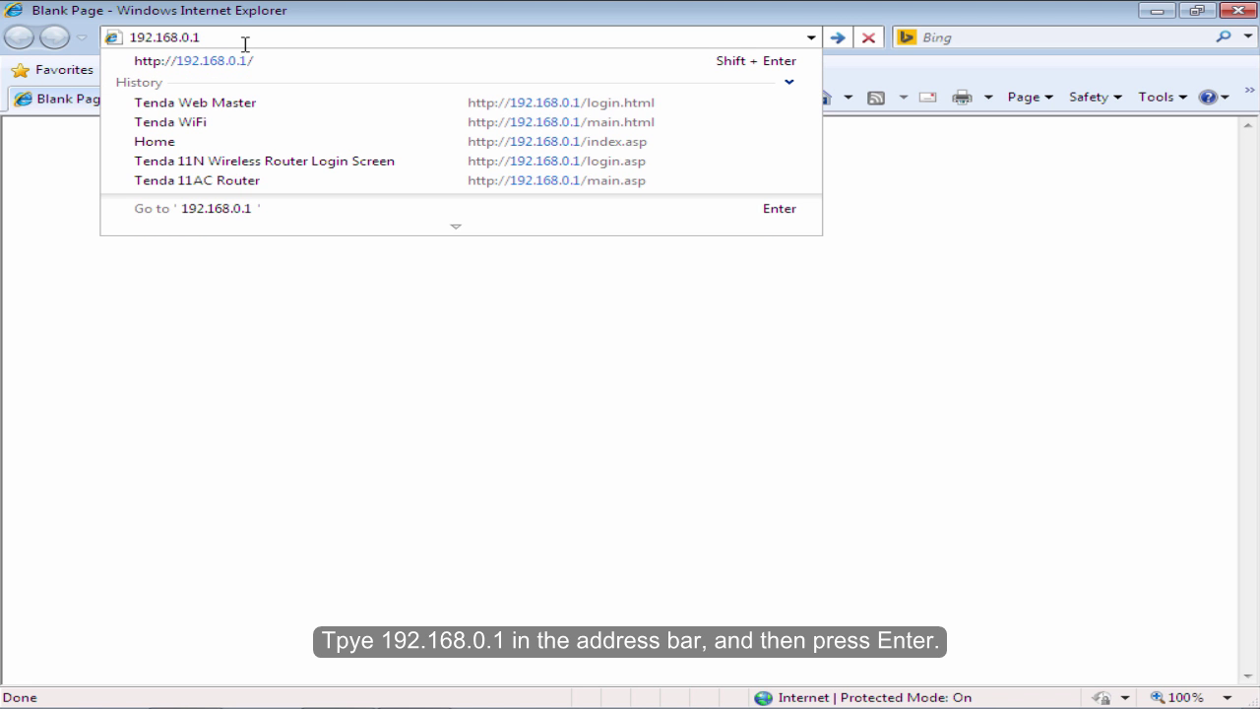
Step: Load 192.168.0.1 and sign in to the router with the default password
key("Return")
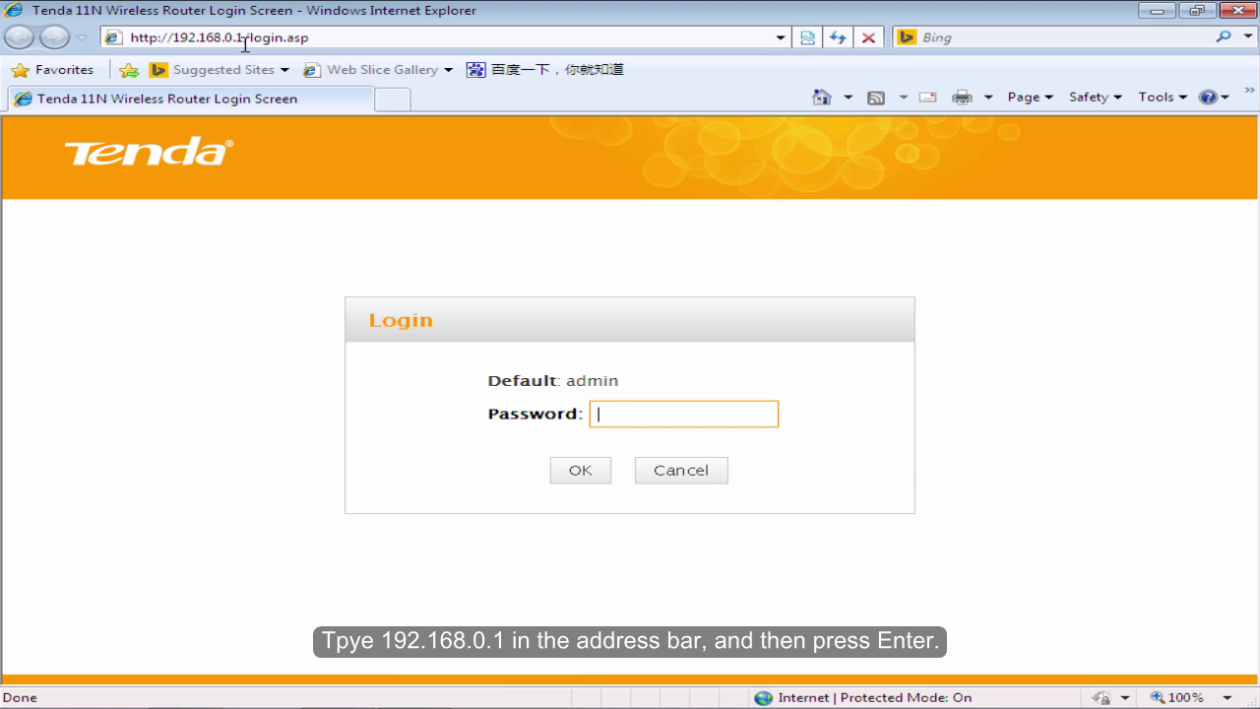
left_click_drag(630, 384, 505, 384)
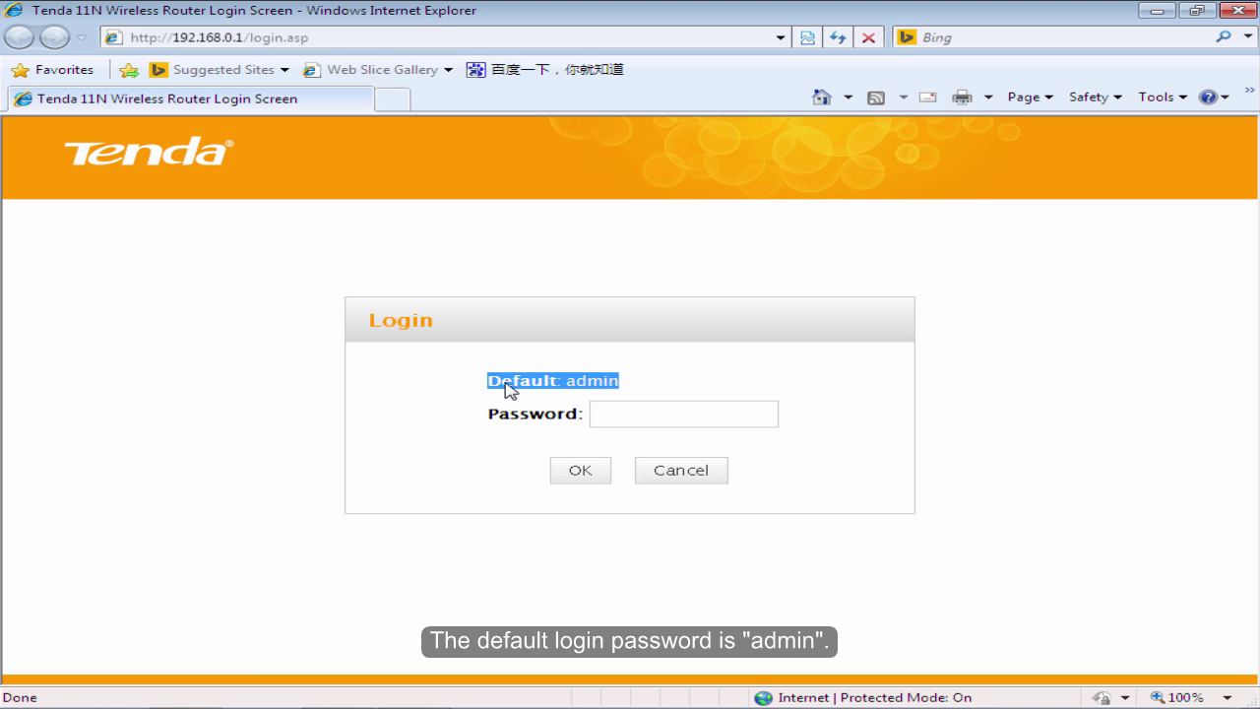
left_click(655, 382)
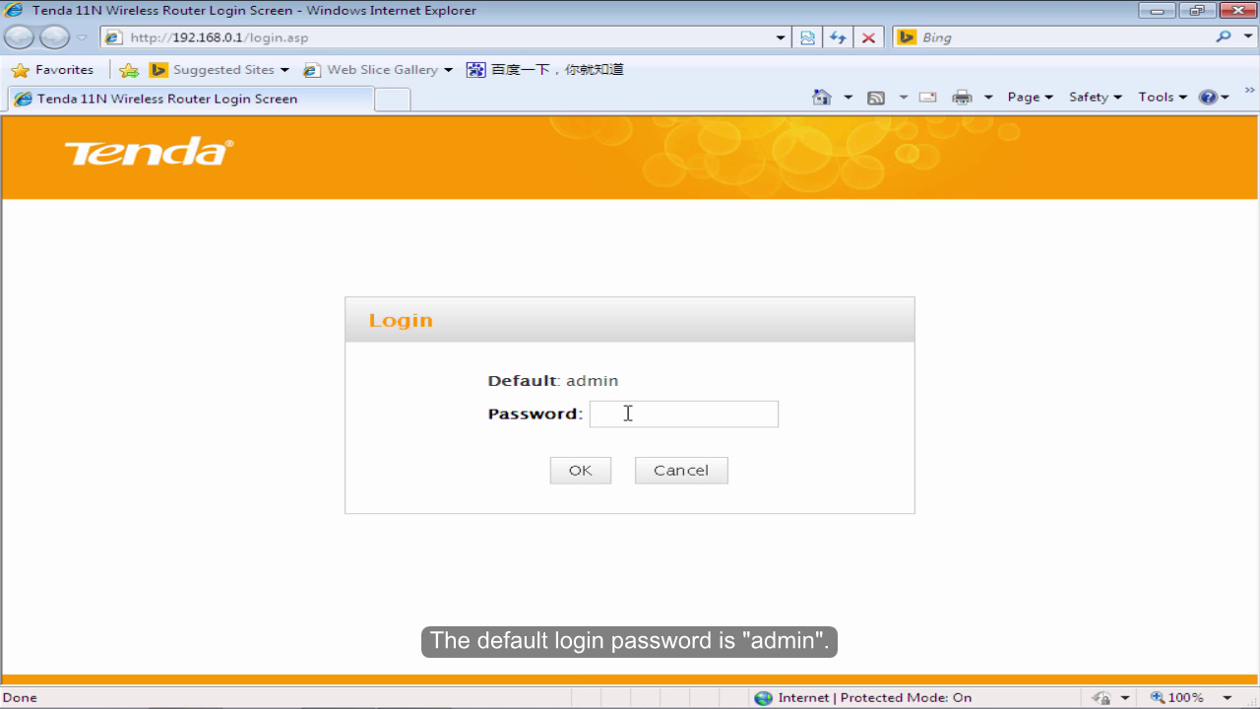
left_click(622, 415)
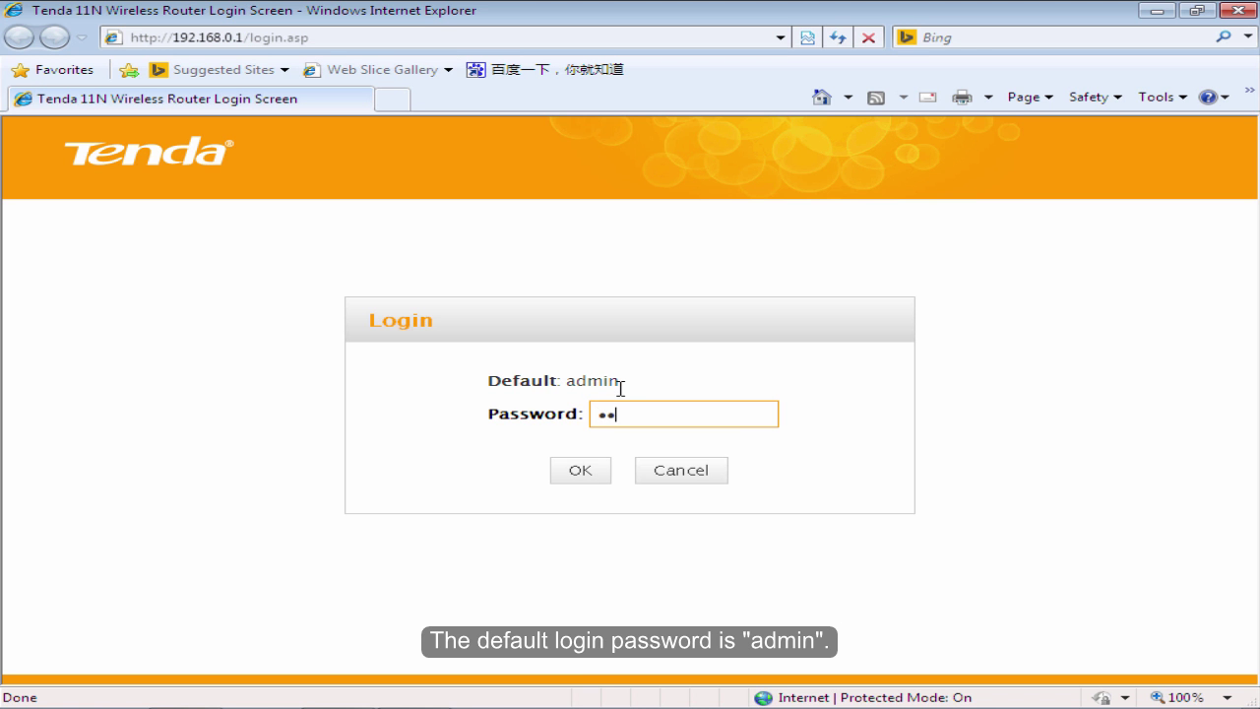
type("mi")
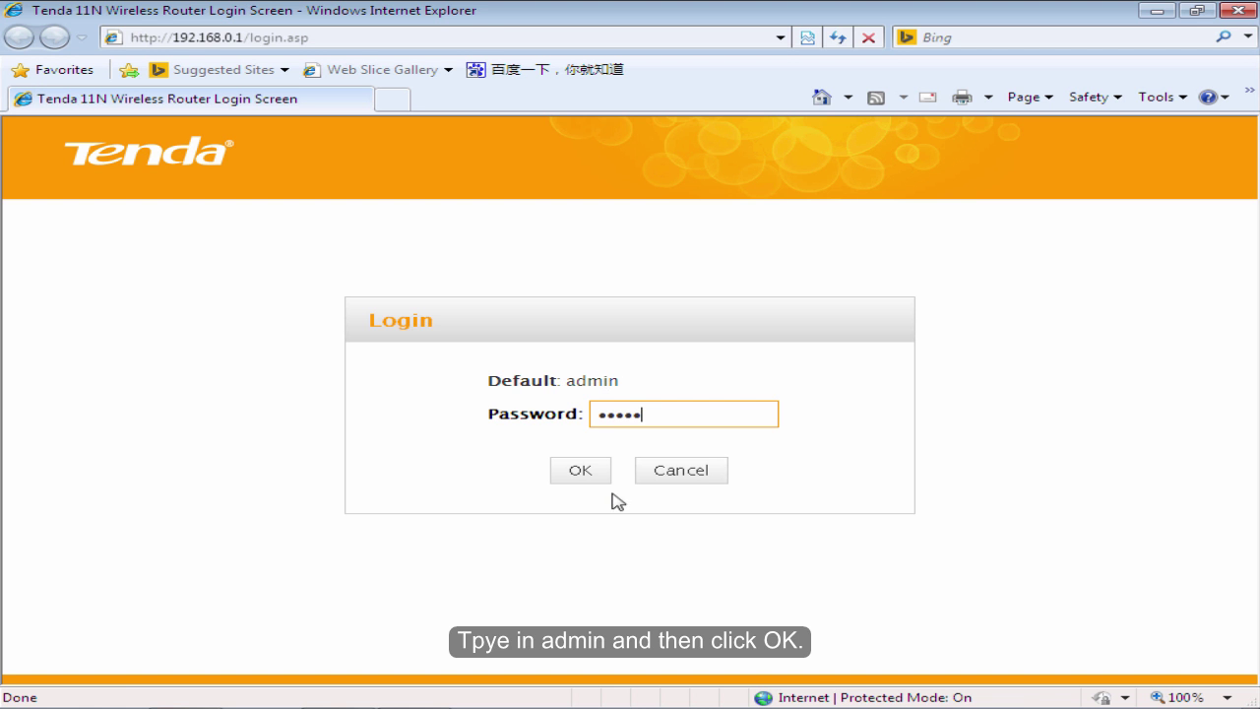
left_click(605, 482)
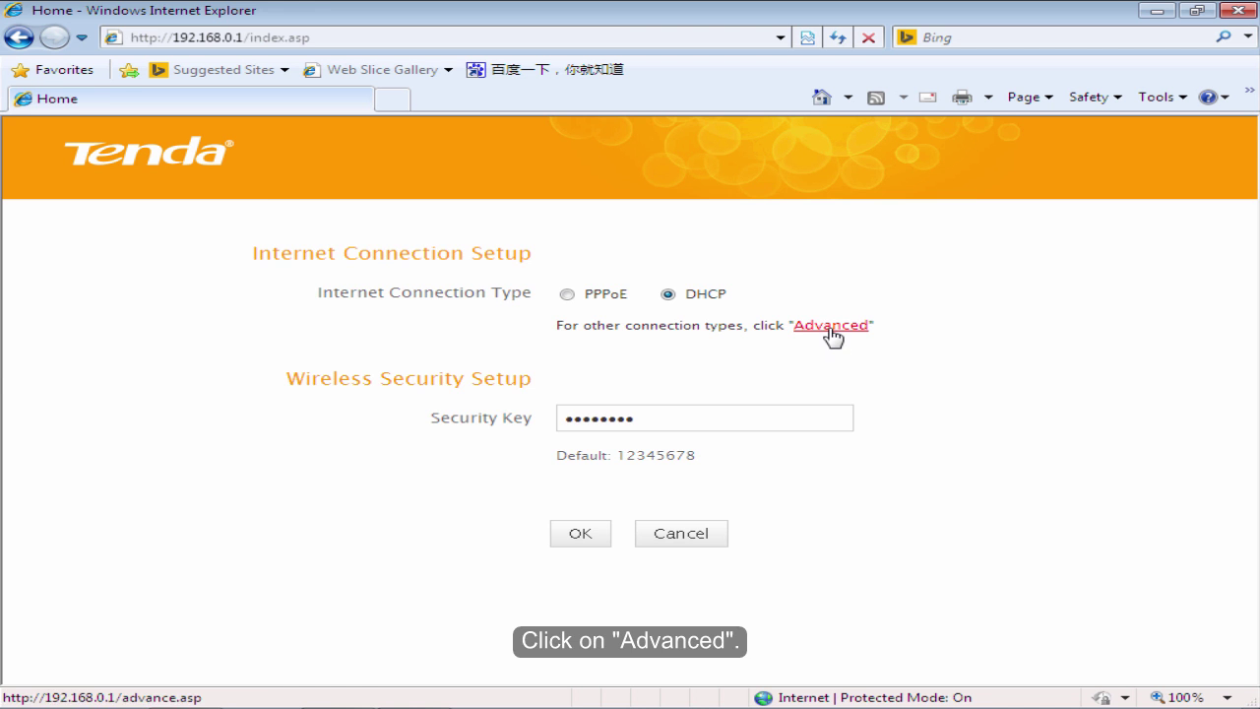
Step: Go to Advanced > Internet Connection Setup and list the available connection types
left_click(830, 325)
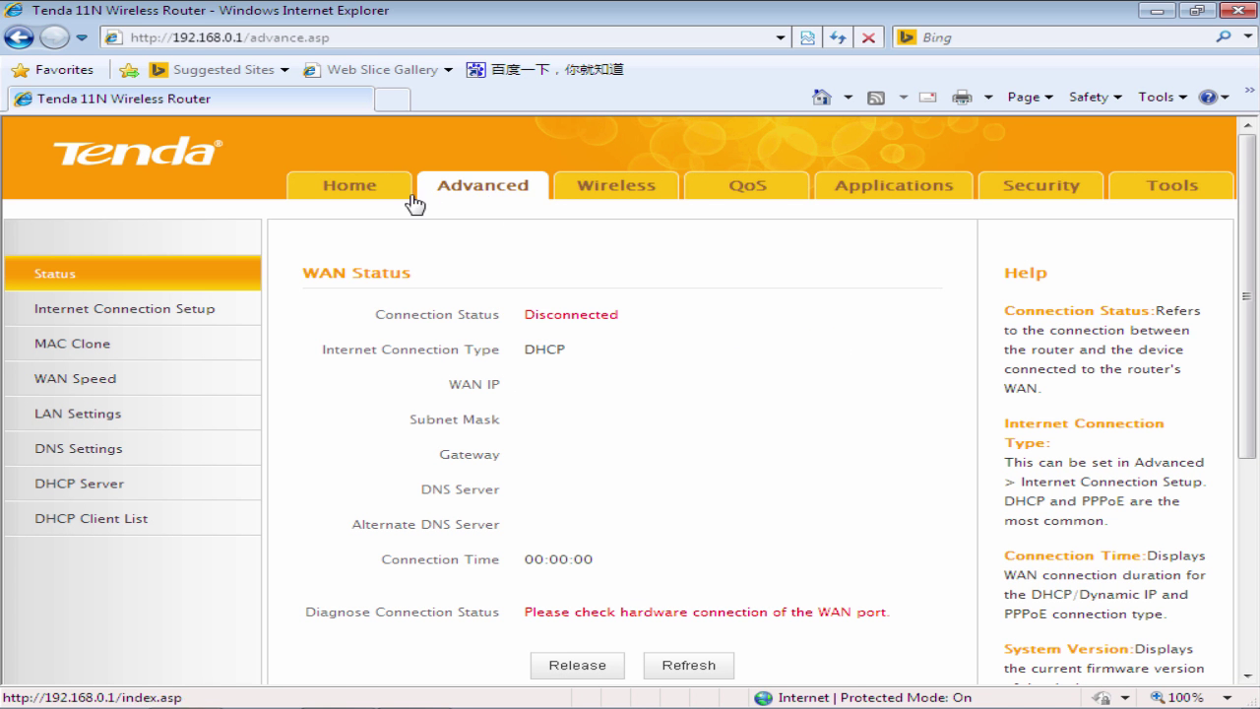
left_click(82, 325)
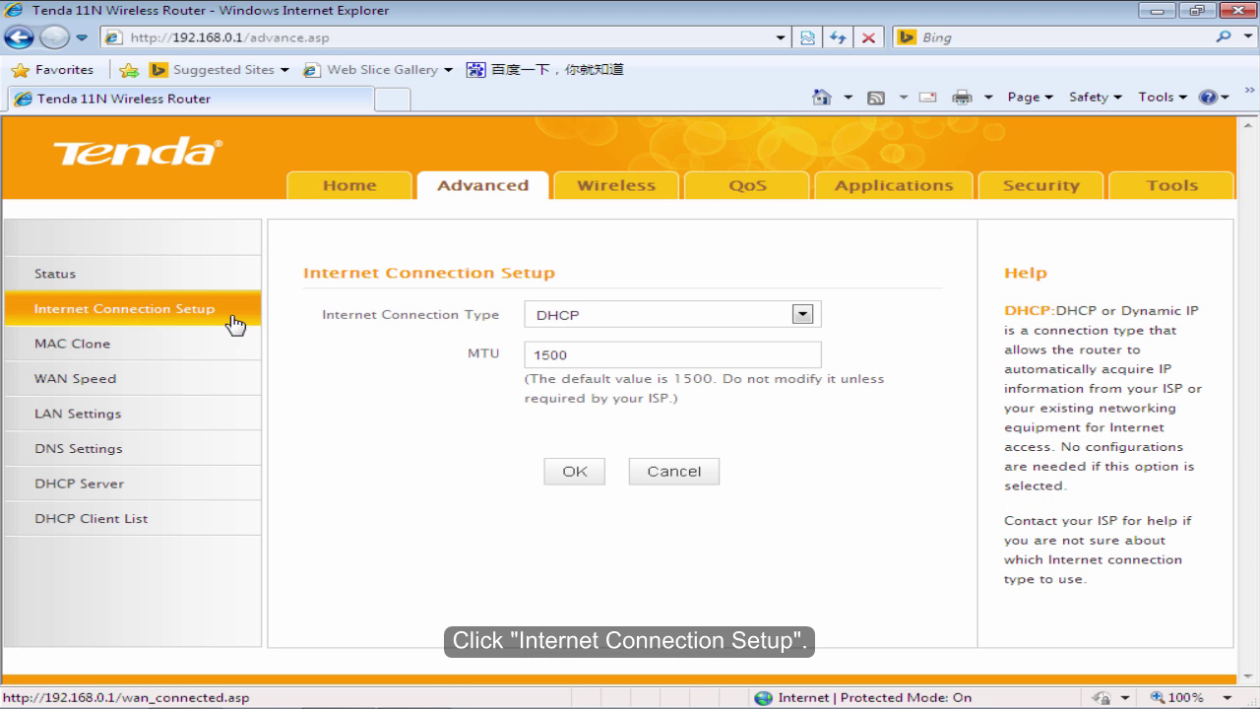
left_click(804, 317)
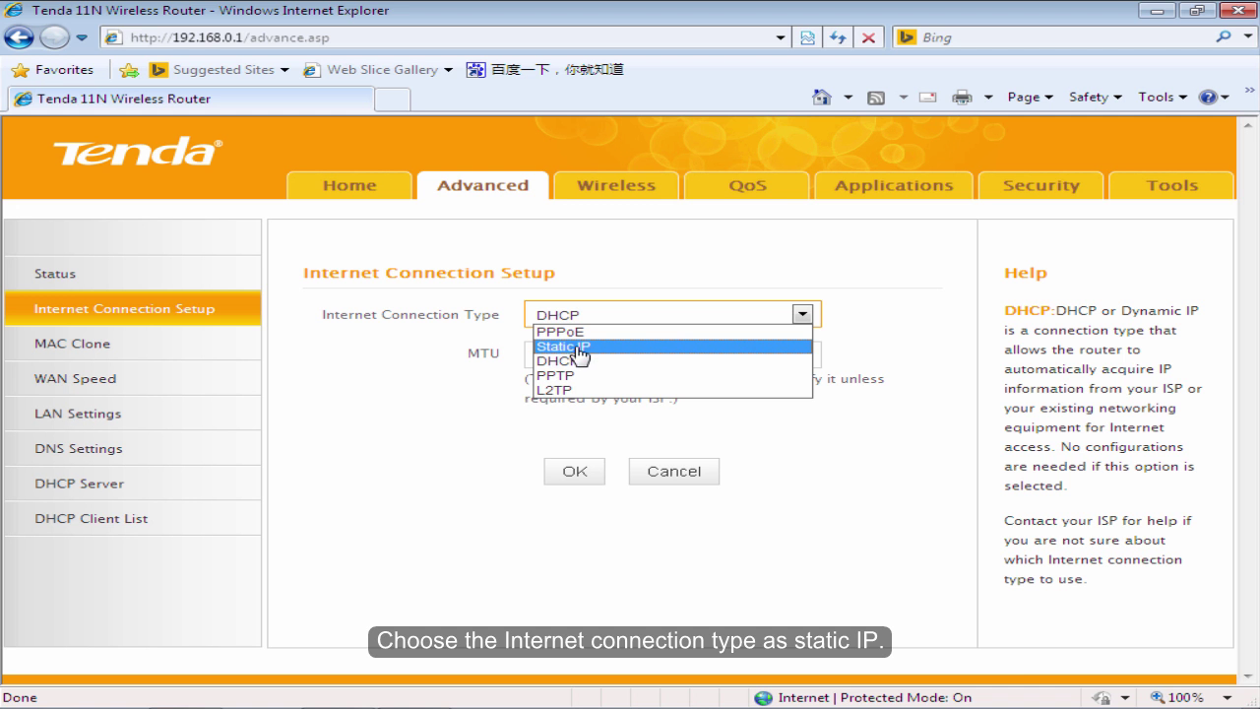
Step: Choose Static IP and enter the IP address 192.168.100.200
left_click(610, 352)
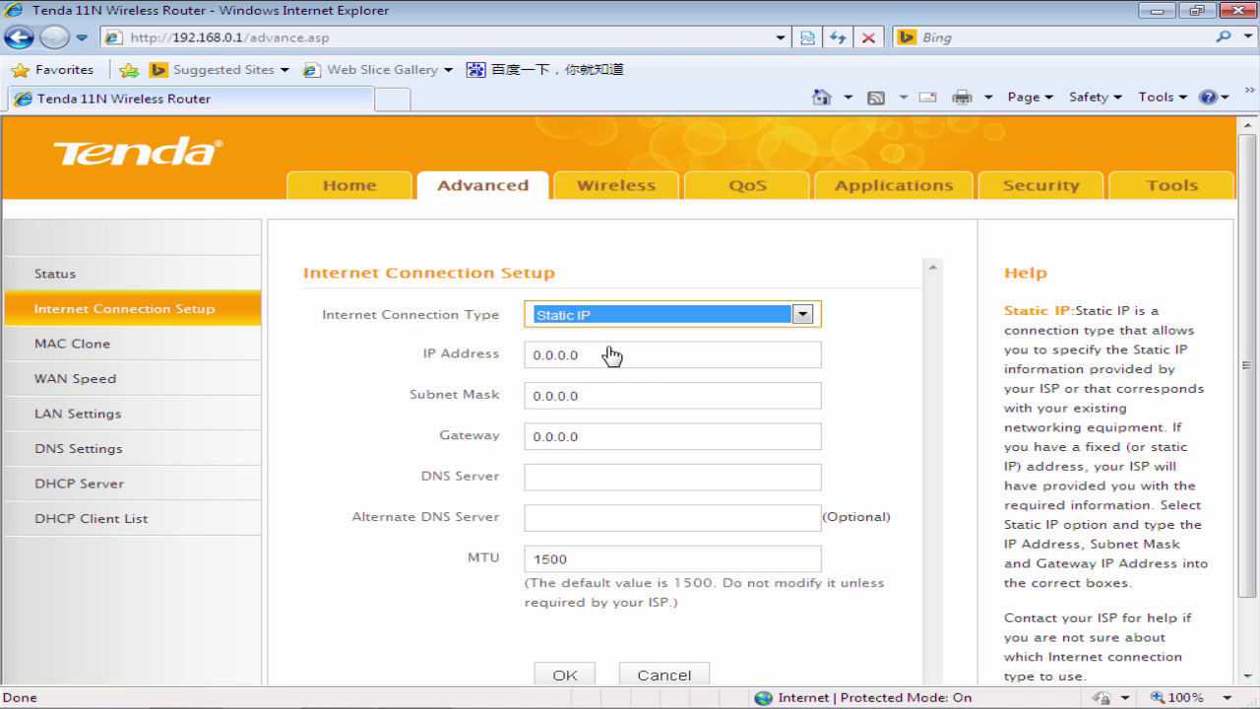
left_click(641, 354)
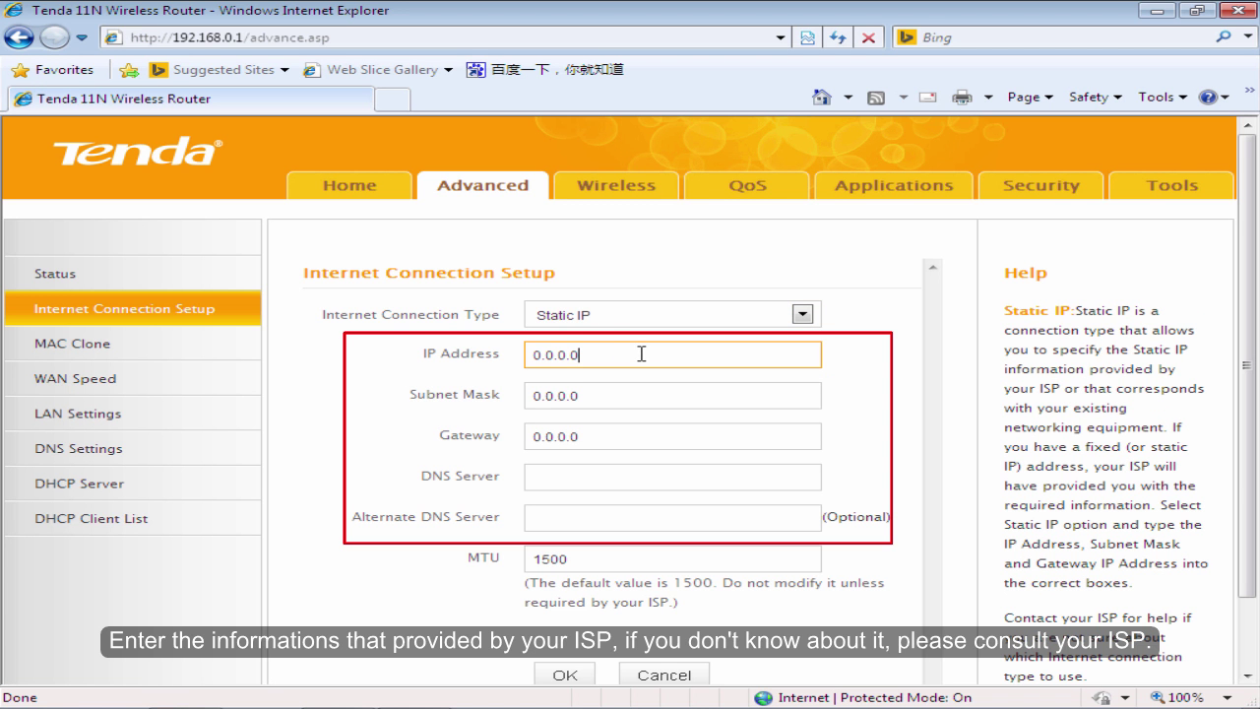
left_click_drag(580, 354, 539, 360)
left_click_drag(606, 395, 510, 395)
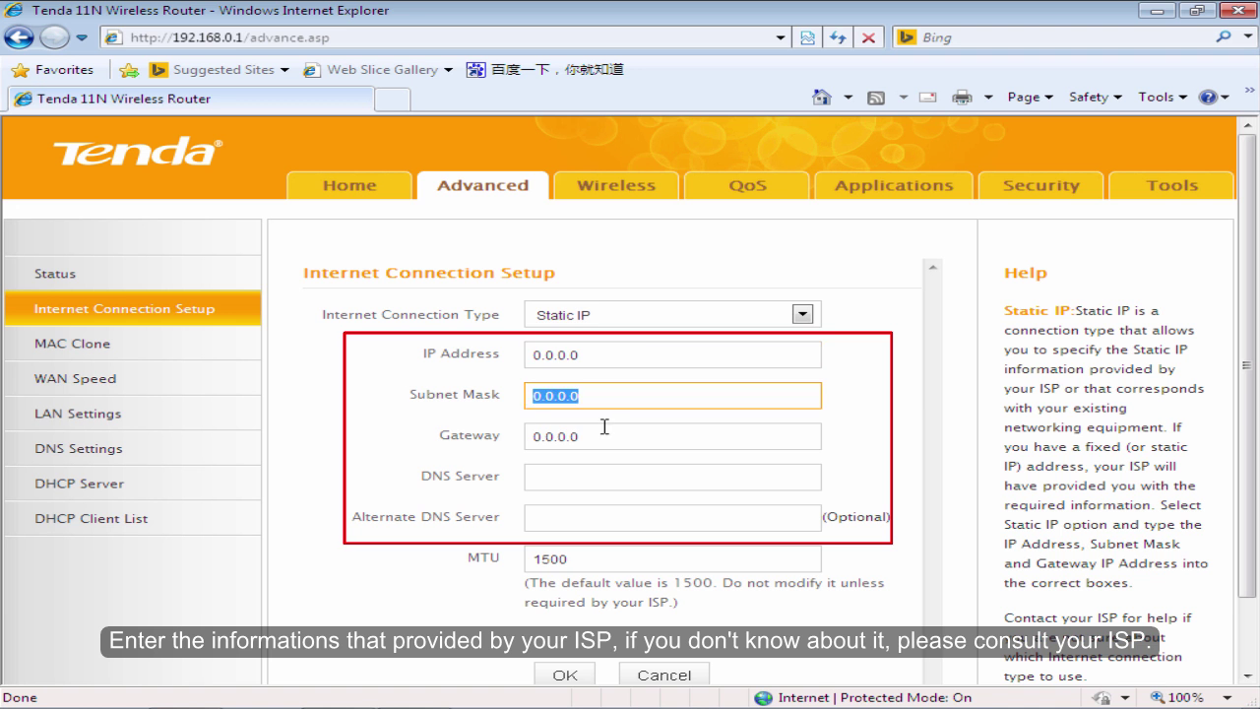
left_click_drag(606, 428, 525, 440)
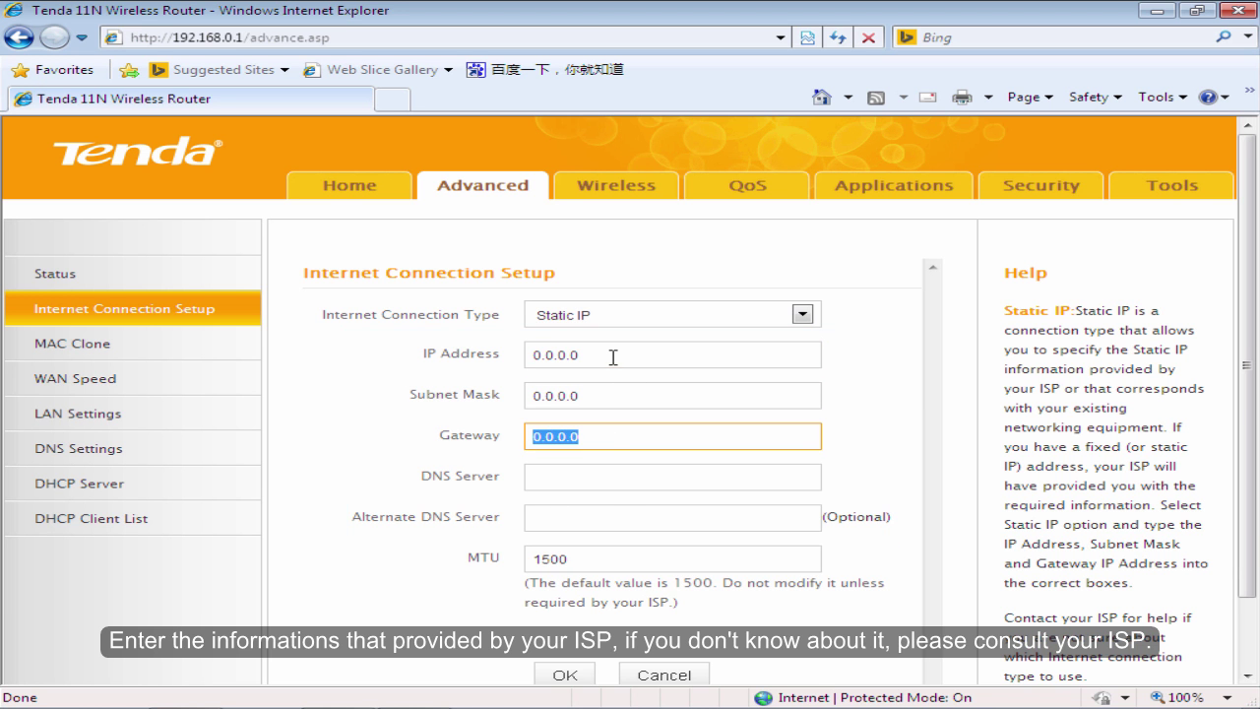
left_click(574, 355)
left_click_drag(575, 355, 528, 364)
key("BackSpace")
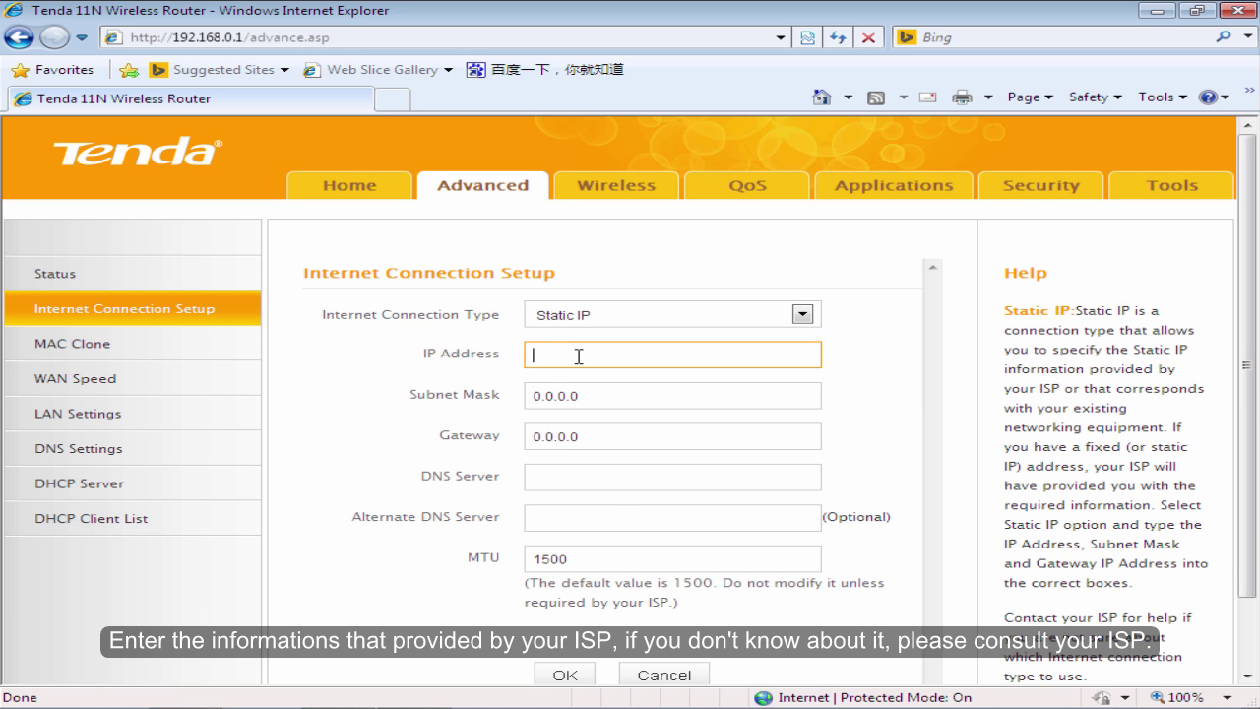
type("192.168.100.200")
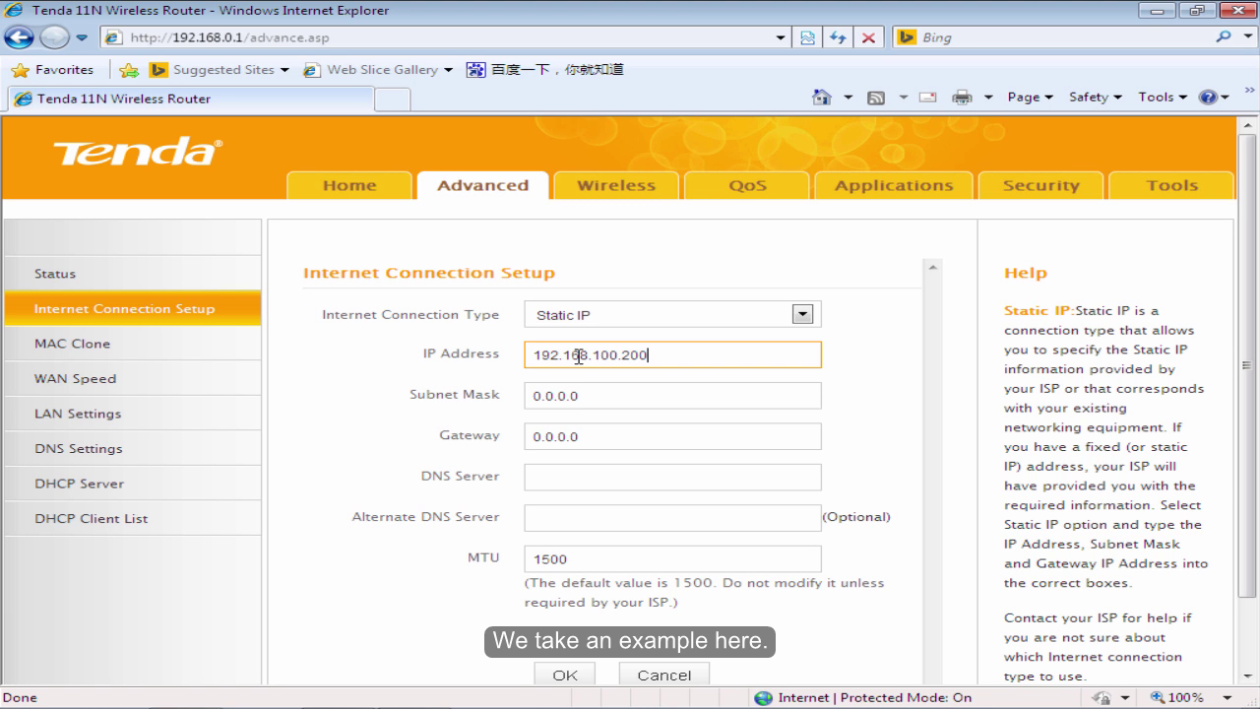
Step: Set mask 255.255.255.0, gateway 192.168.100.1, DNS 8.8.8.8, save, and verify Connected
left_click_drag(602, 394, 496, 390)
key("BackSpace")
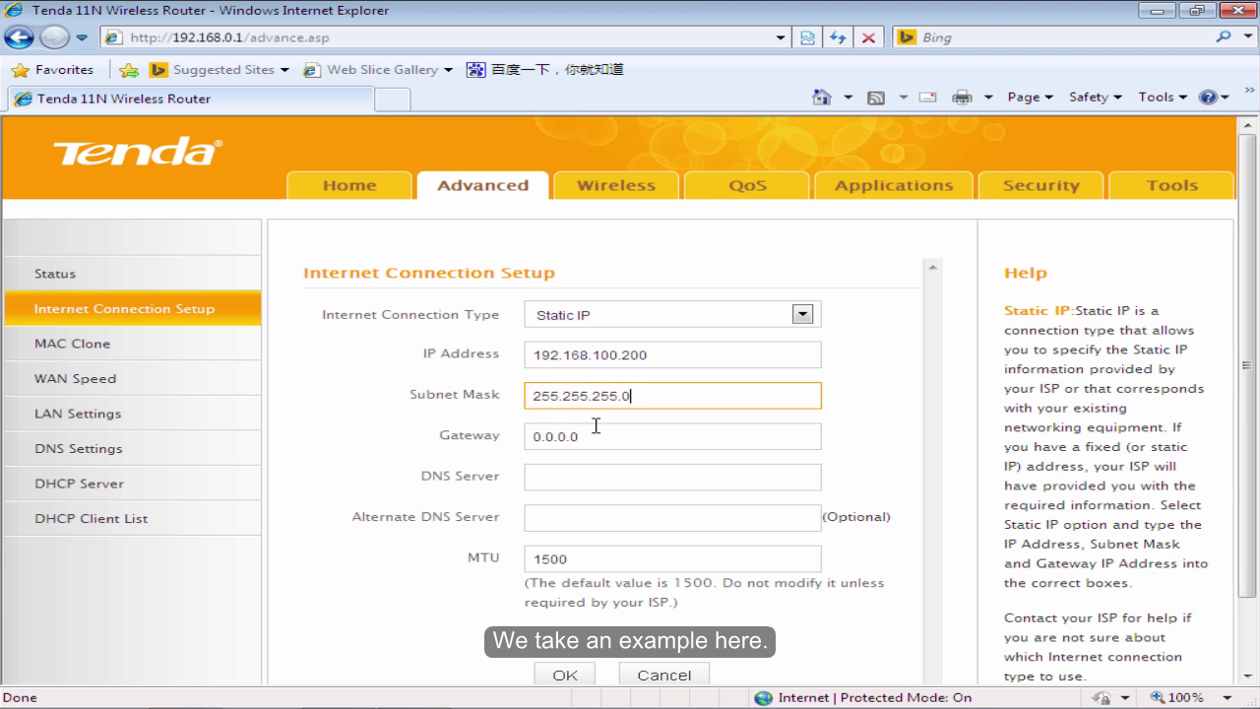
left_click_drag(595, 431, 503, 439)
key("BackSpace")
type("192.168.100.1")
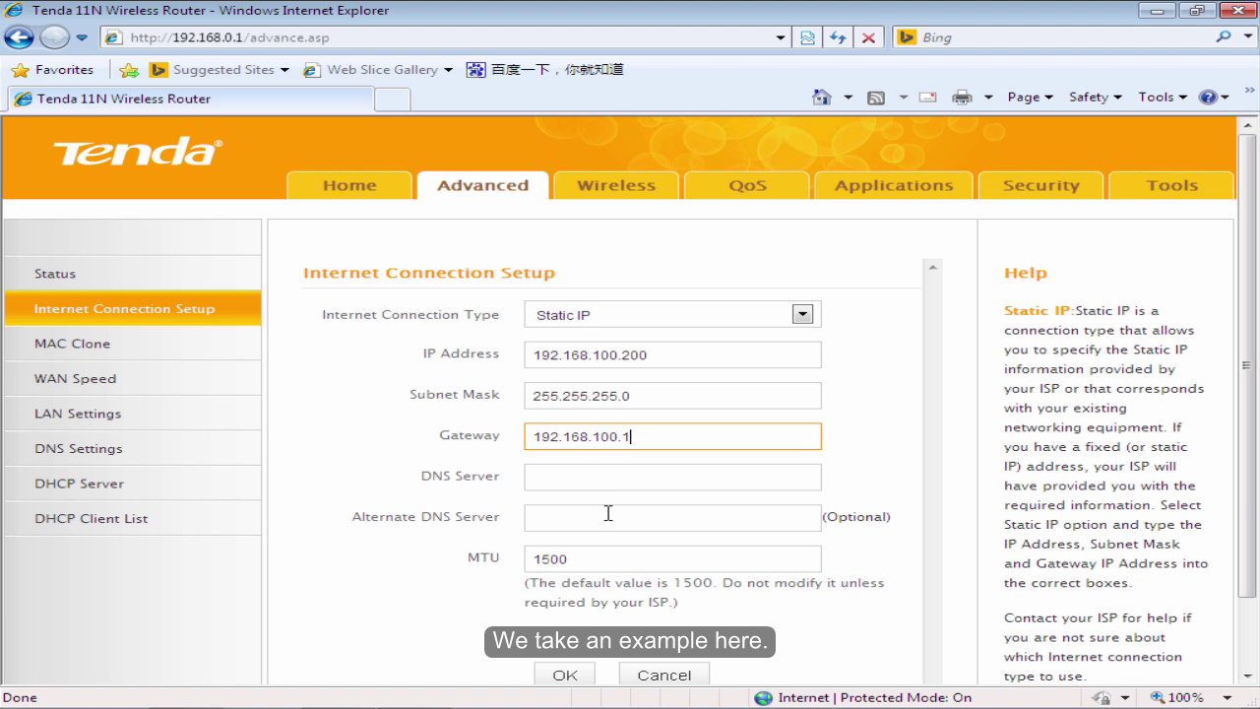
left_click(600, 479)
type("8.8.8.8")
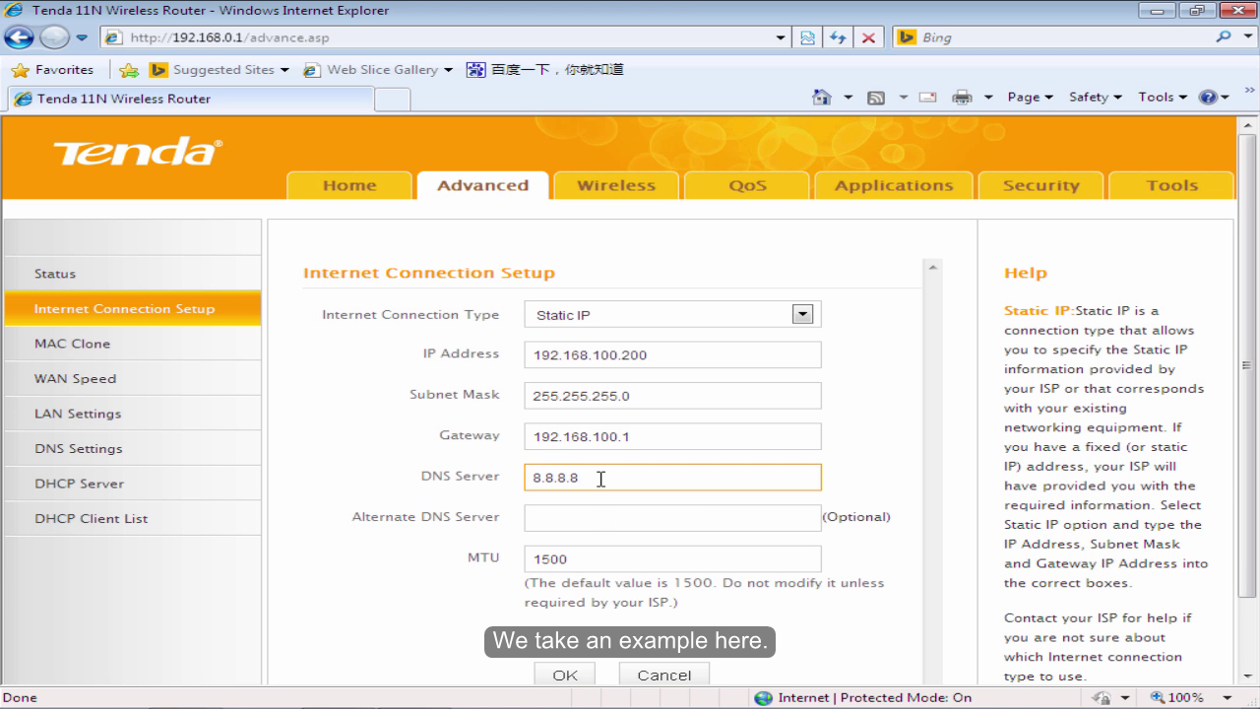
left_click(559, 675)
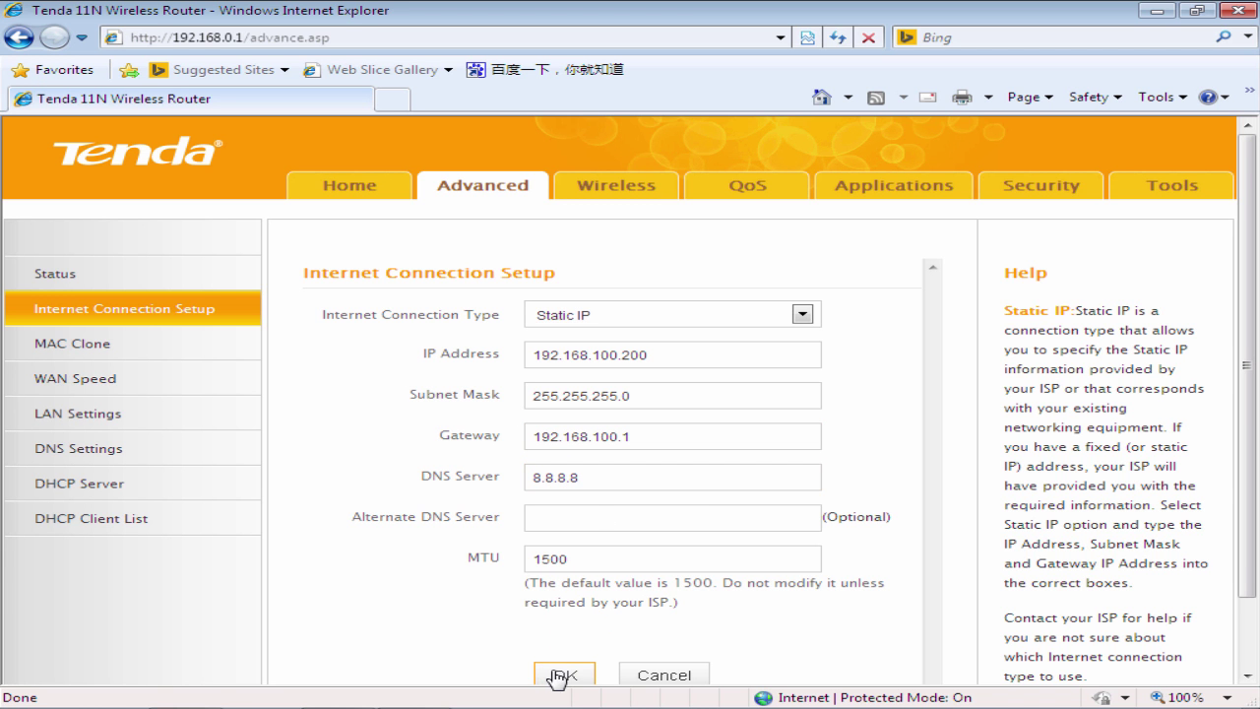
left_click(550, 679)
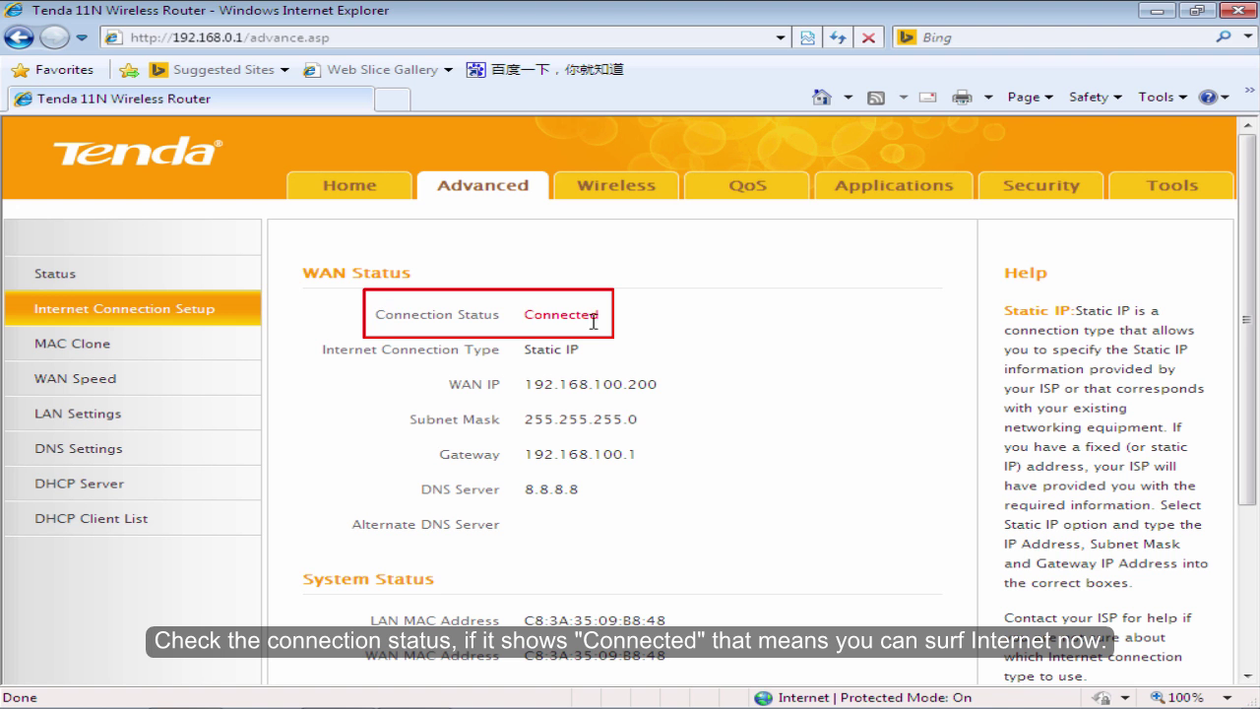
left_click(718, 328)
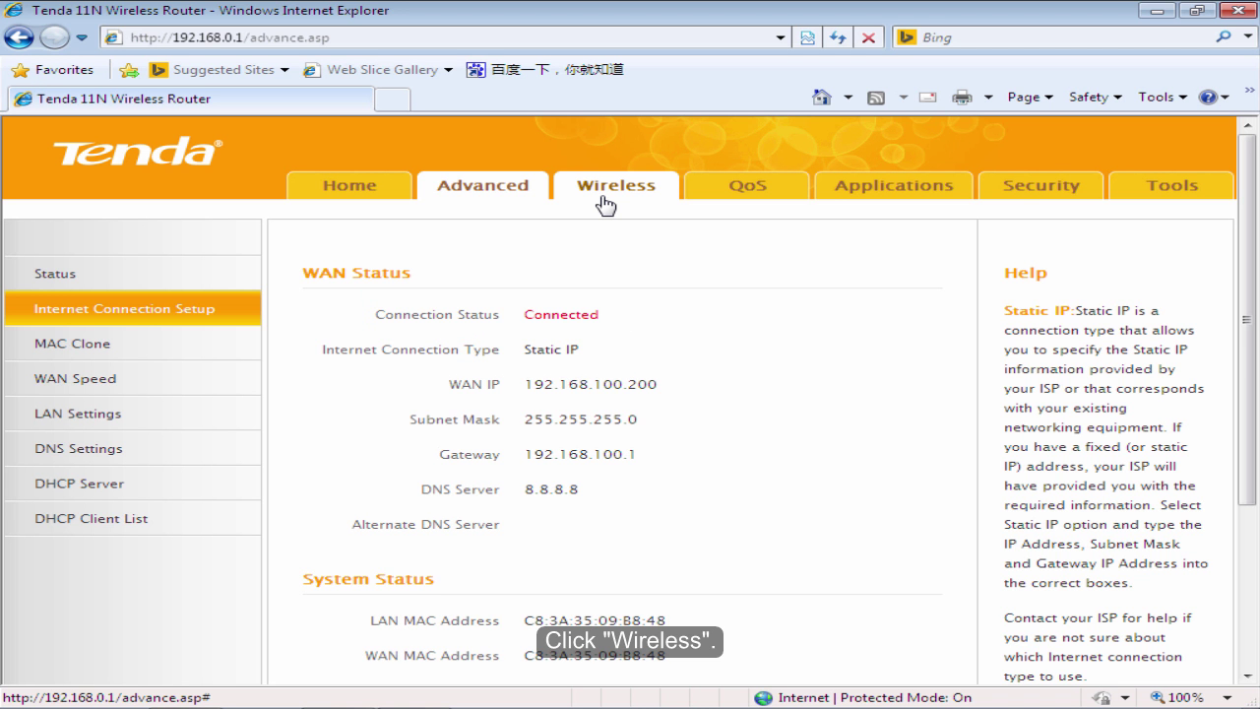
Step: Change the Primary SSID to Tenda_ABC, save, and confirm the change prompt
left_click(604, 203)
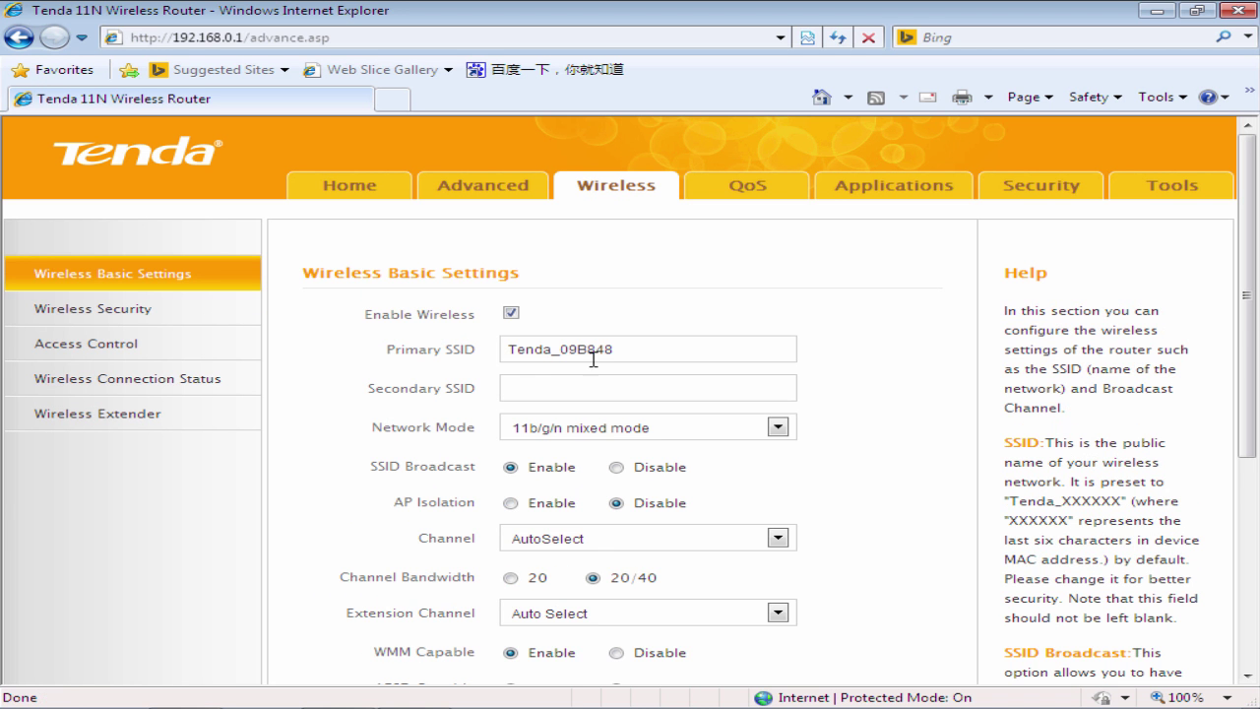
left_click(617, 352)
key("BackSpace")
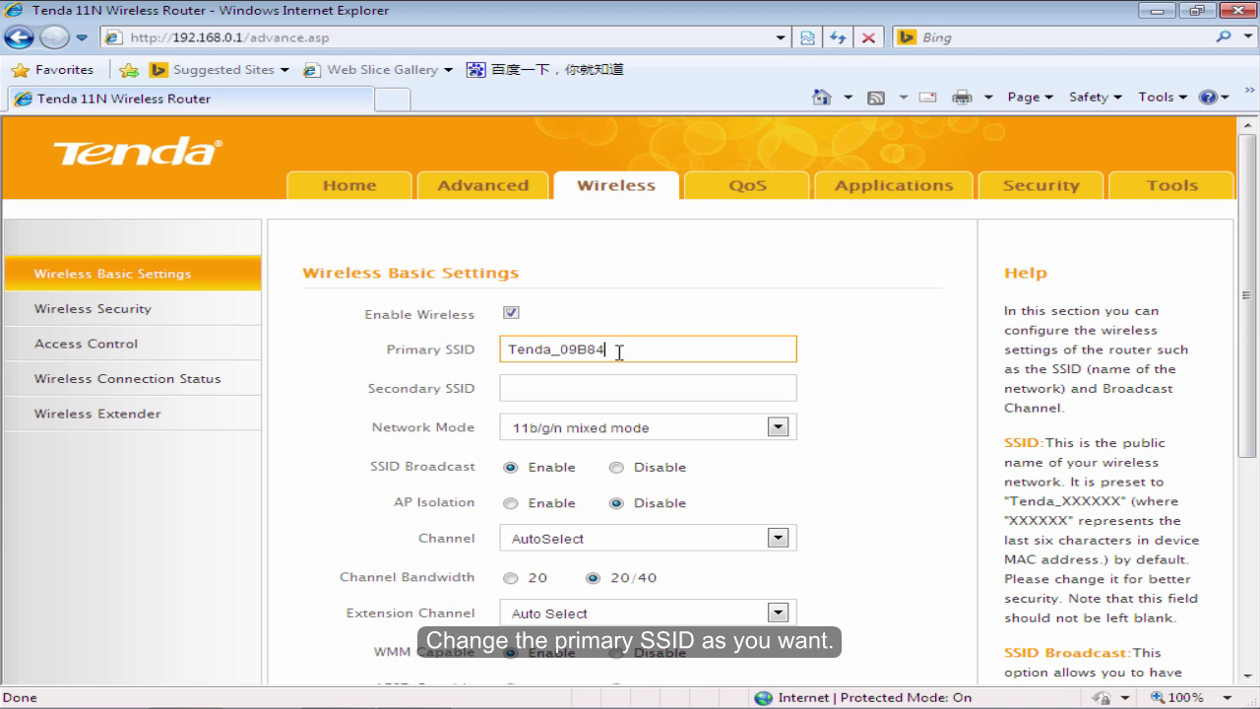
key("BackSpace")
key("BackSpace")
key("BackSpace")
key("BackSpace")
key("BackSpace")
type("ABC")
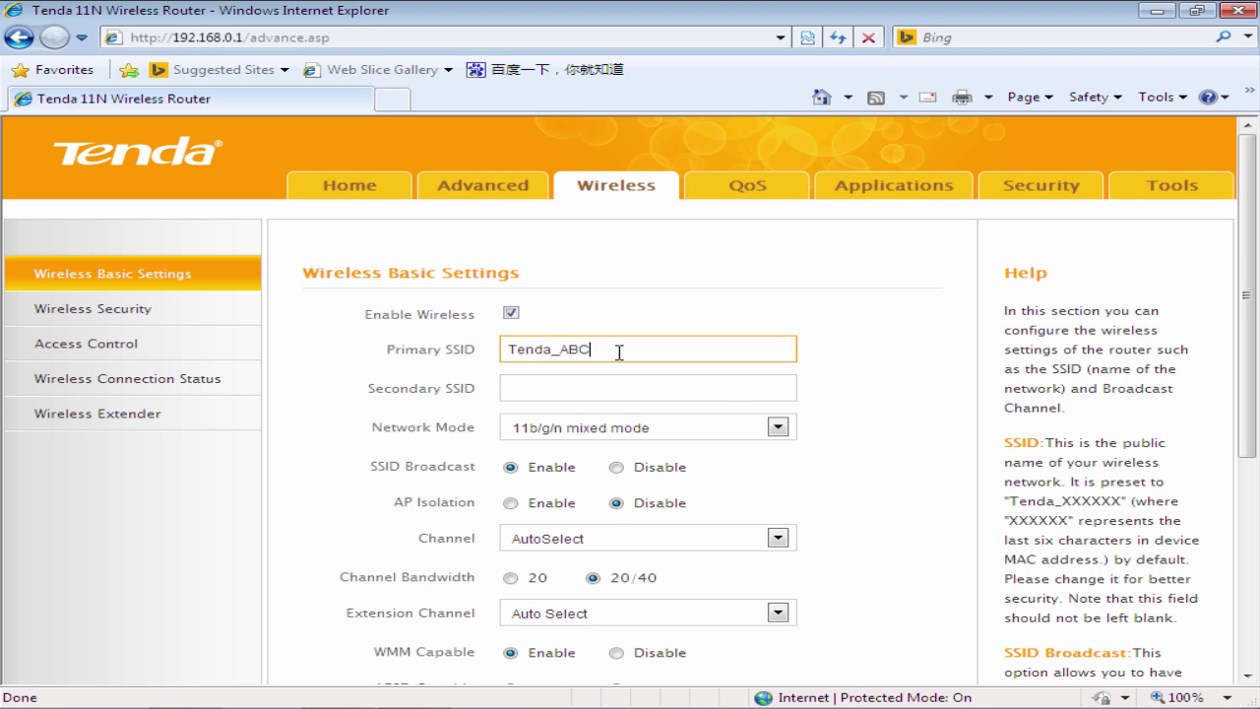
left_click_drag(1248, 342, 1247, 409)
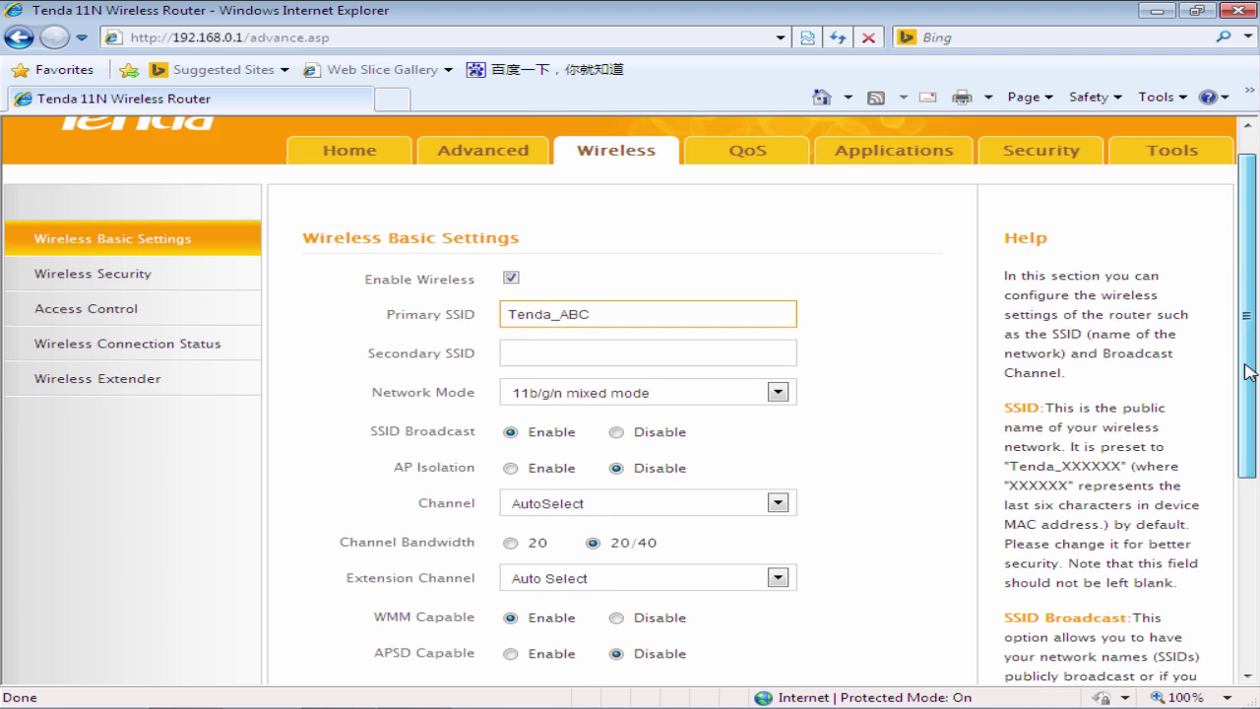
left_click(572, 634)
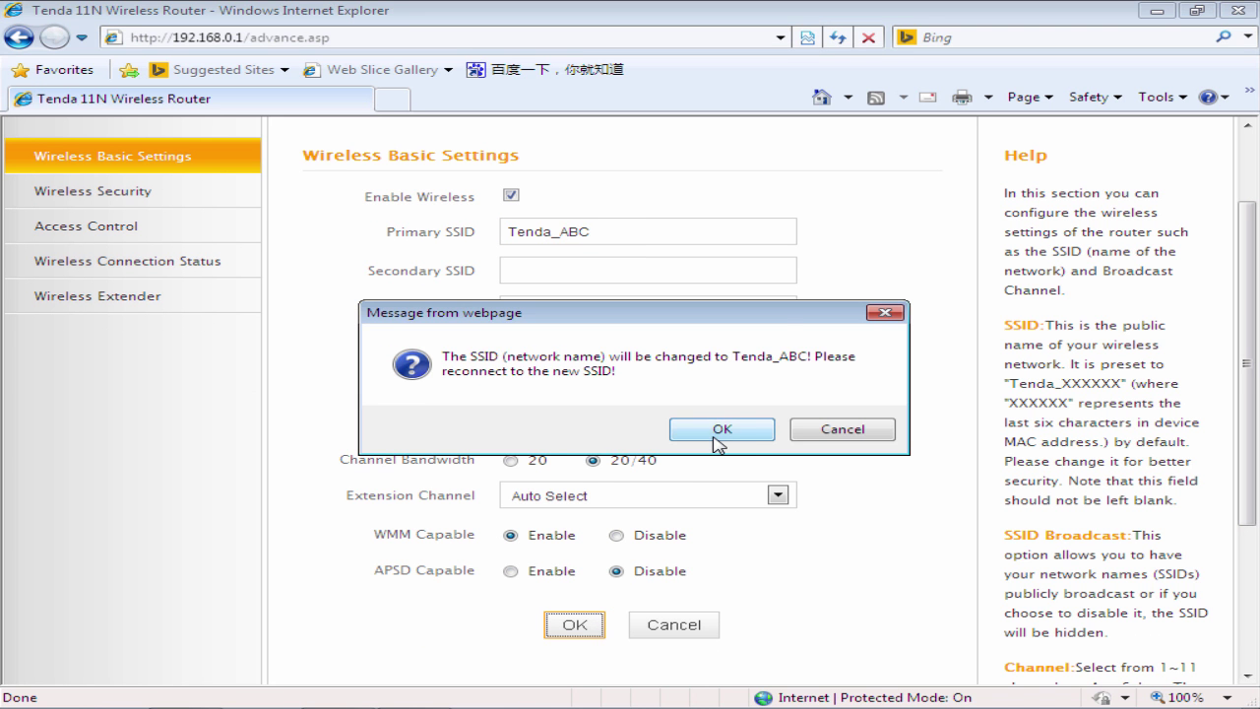
left_click(718, 431)
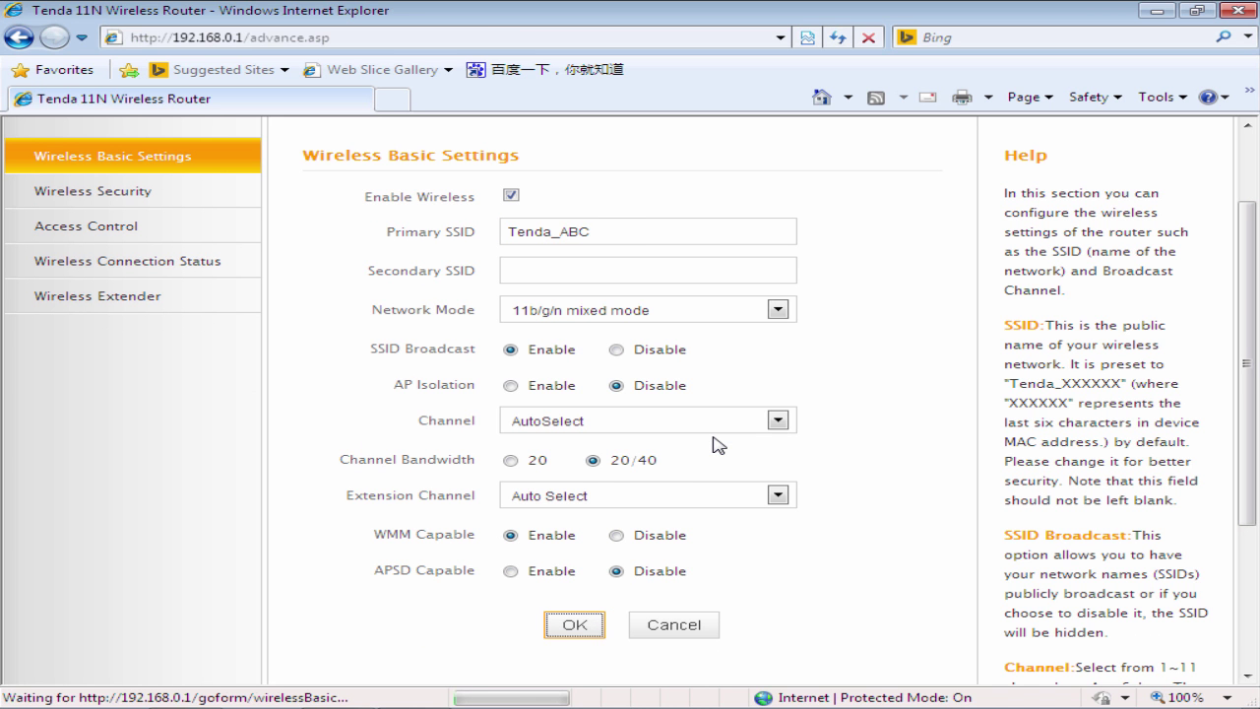
Step: In Wireless Security, disable WPS and delete the default security key
left_click(74, 206)
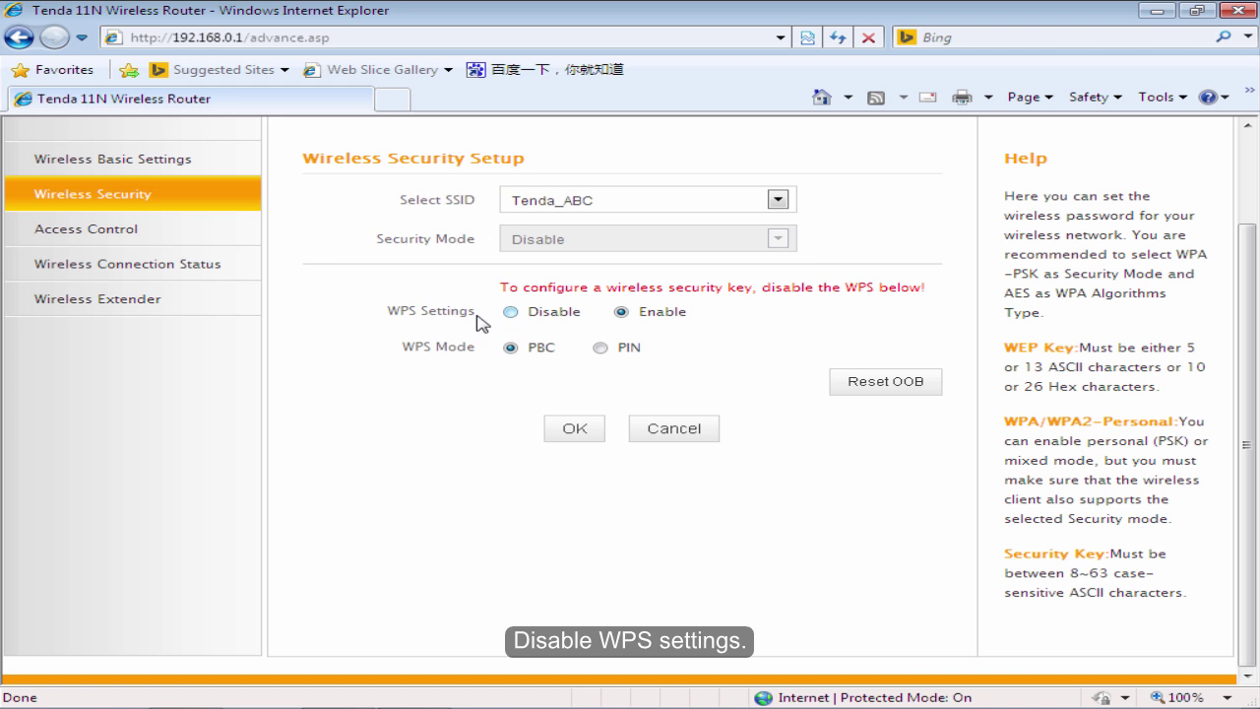
left_click(510, 312)
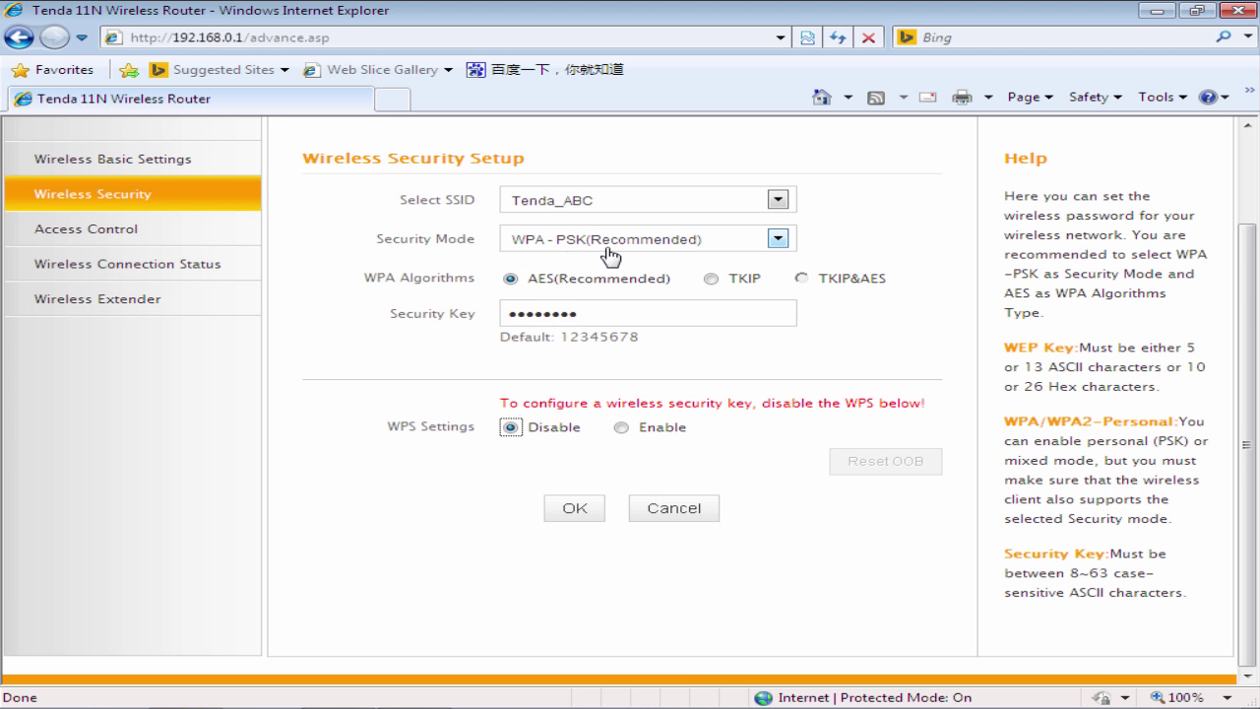
left_click(590, 312)
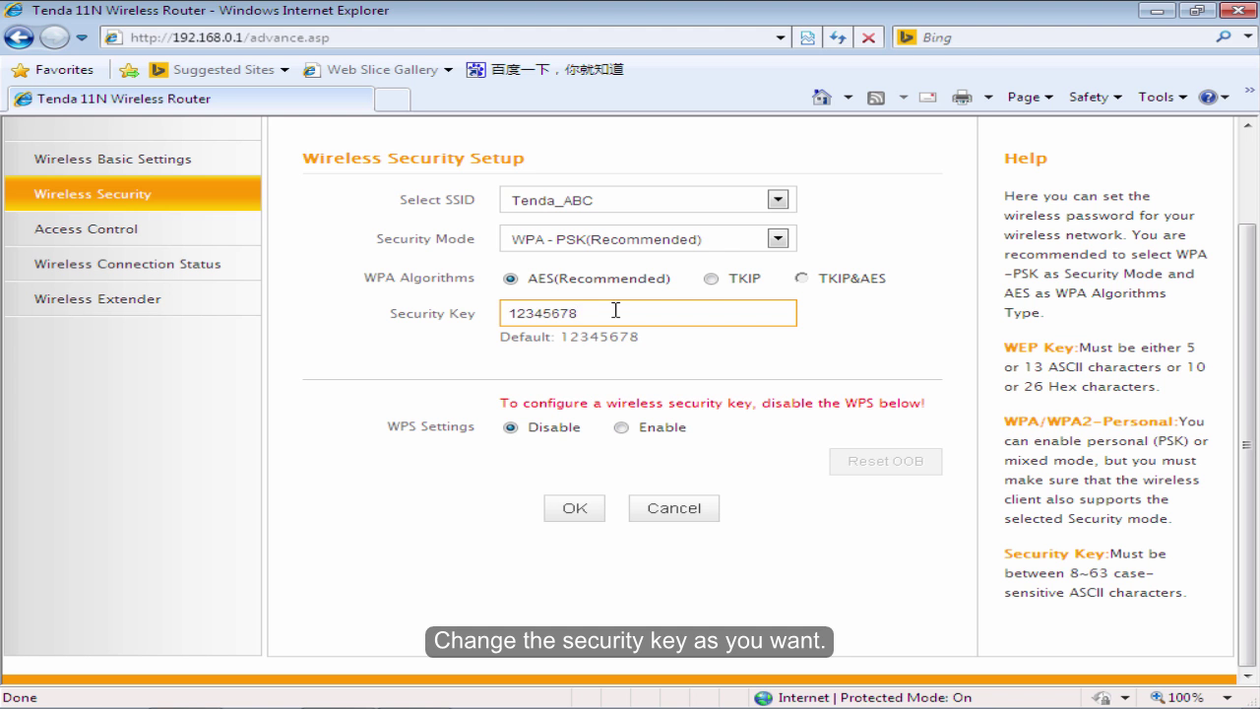
key("BackSpace")
key("BackSpace")
key("BackSpace")
key("BackSpace")
key("BackSpace")
key("BackSpace")
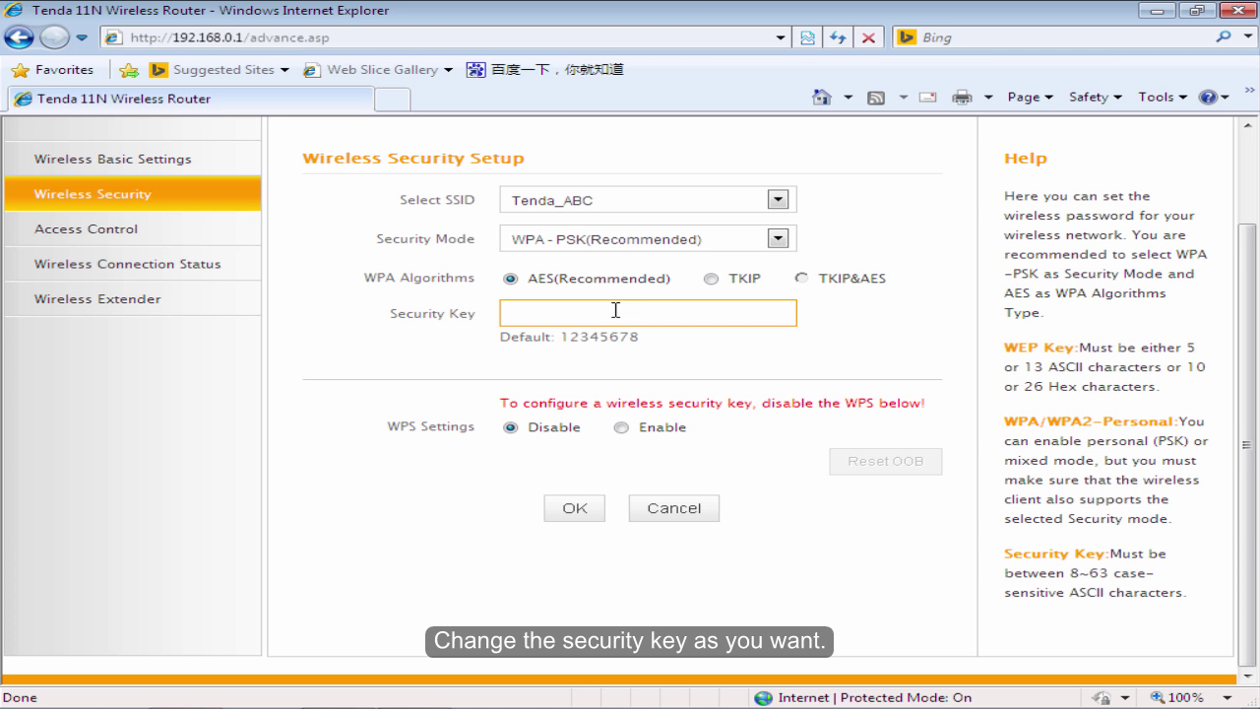